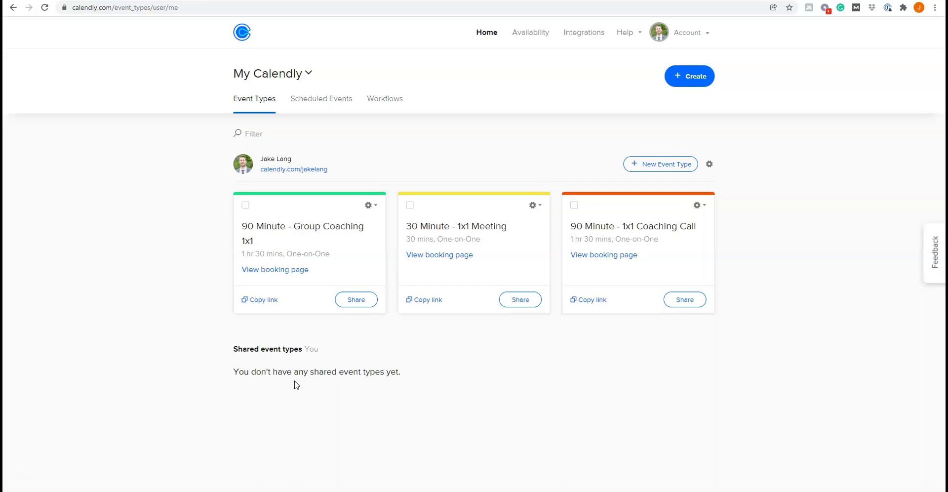
- Find Stripe among the integrations and check whether a Stripe account is currently connected
{"action": "right_click", "coordinate": [587, 38]}
{"action": "left_click", "coordinate": [598, 44]}
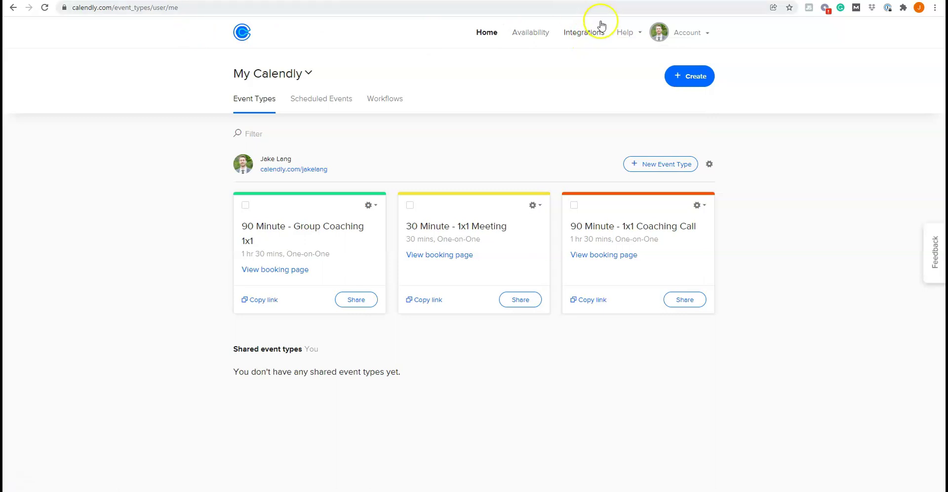
{"action": "left_click", "coordinate": [591, 32]}
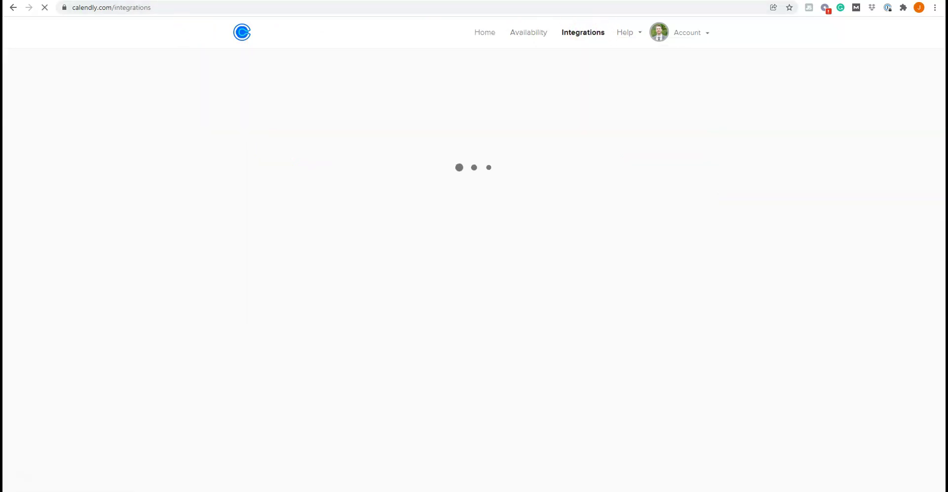
{"action": "left_click", "coordinate": [189, 48]}
{"action": "left_click", "coordinate": [282, 154]}
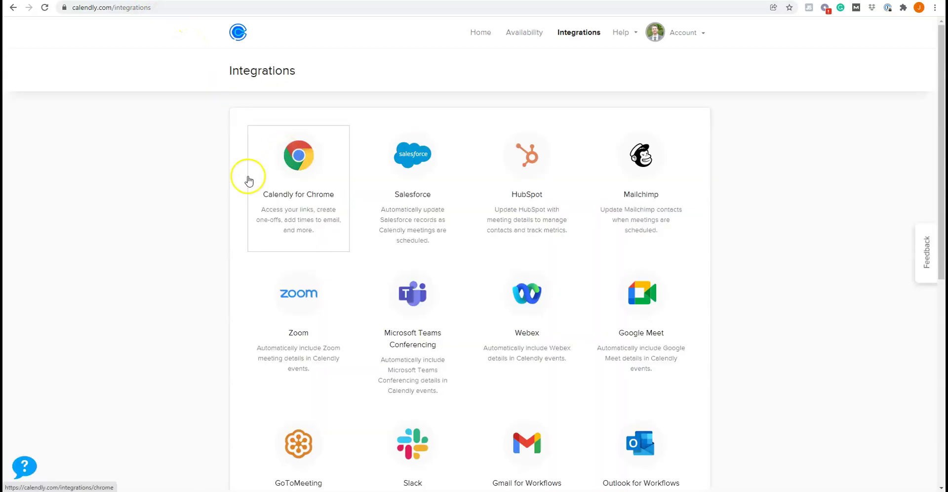
{"action": "key", "text": "ctrl+f"}
{"action": "type", "text": "str"}
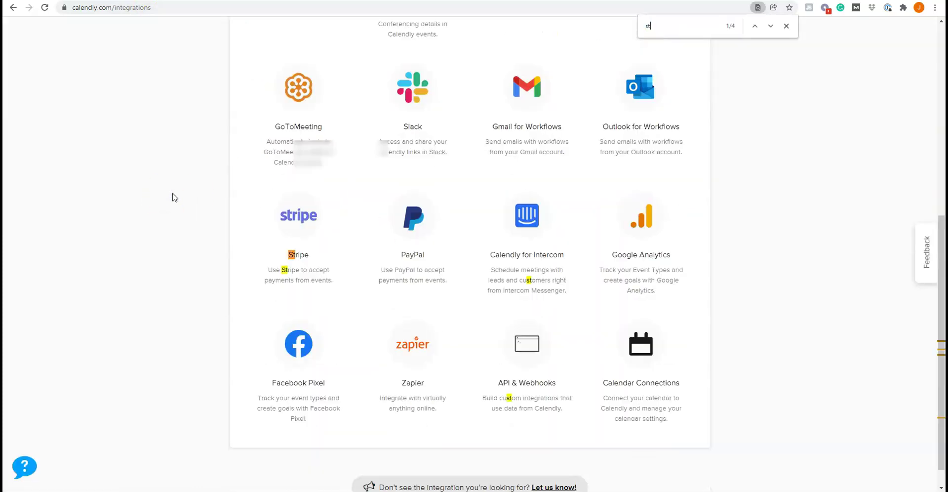
{"action": "left_click", "coordinate": [286, 218]}
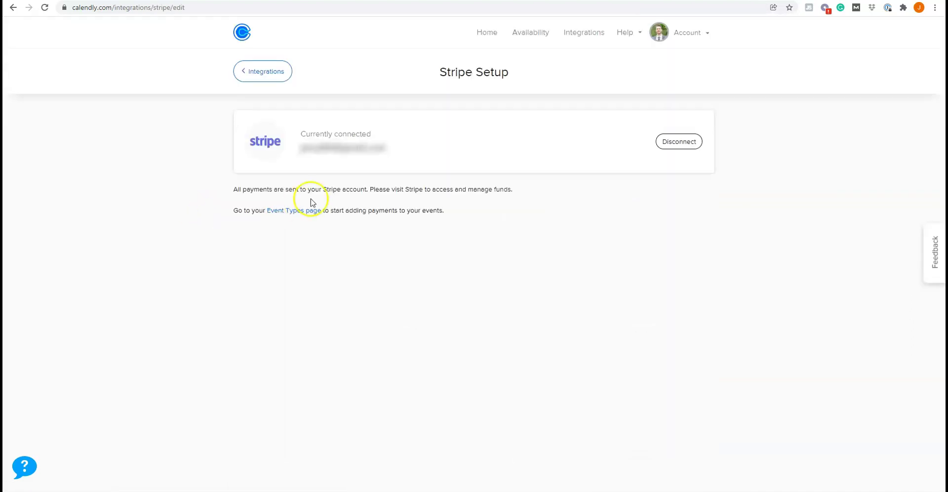
{"action": "left_click_drag", "start_coordinate": [301, 133], "coordinate": [370, 132]}
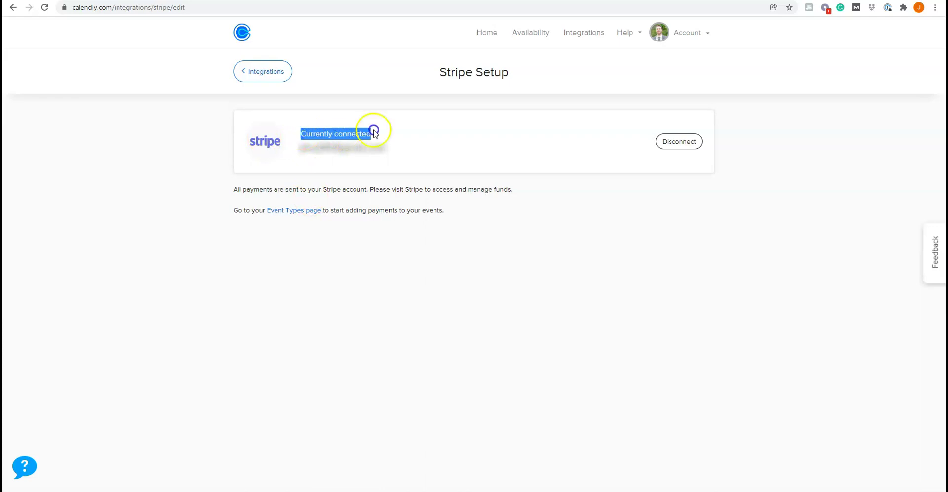
- Return to the home page and start creating a new One-on-One event type
{"action": "left_click", "coordinate": [257, 80]}
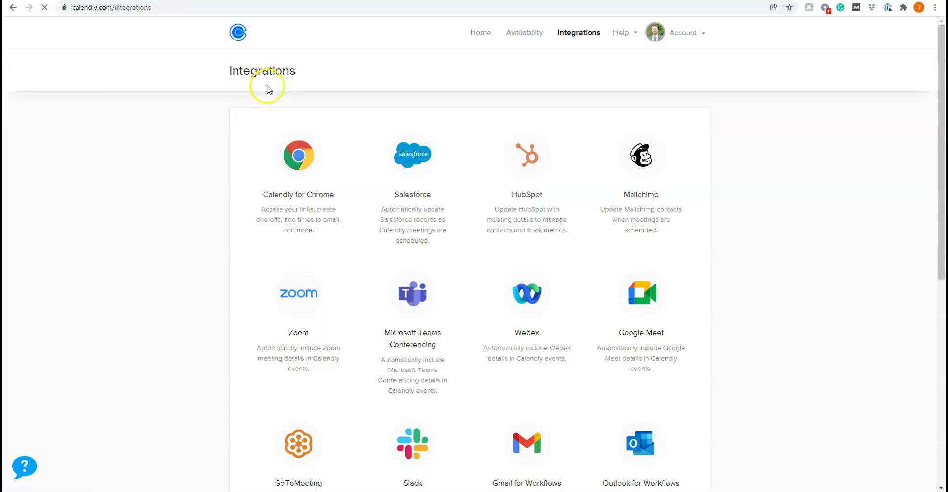
{"action": "left_click", "coordinate": [482, 33]}
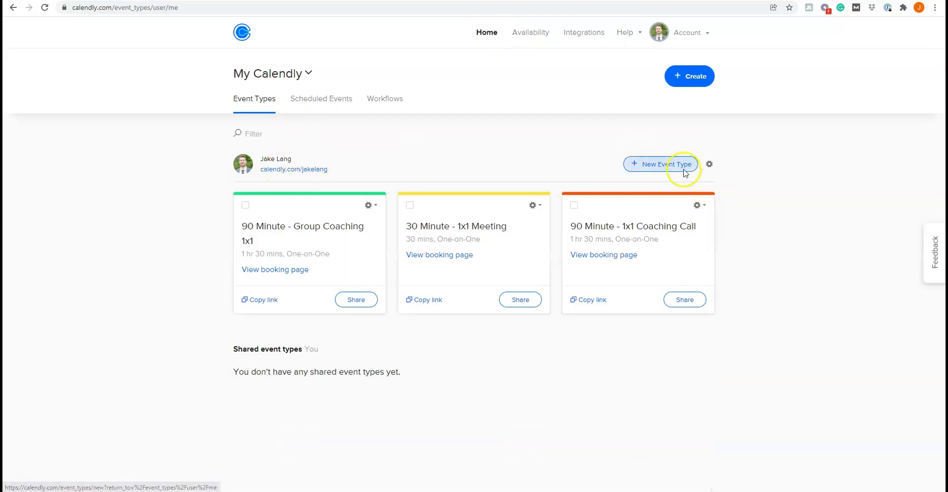
{"action": "left_click", "coordinate": [673, 167]}
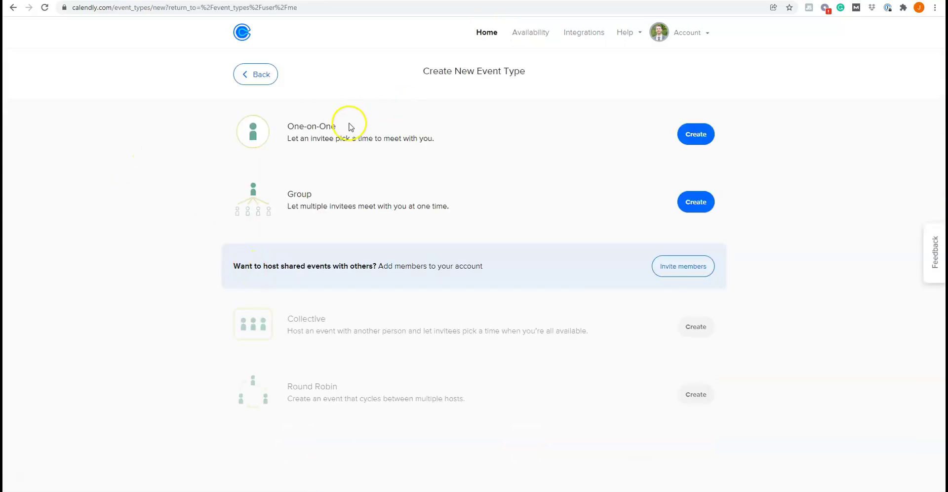
{"action": "left_click_drag", "start_coordinate": [303, 129], "coordinate": [320, 127]}
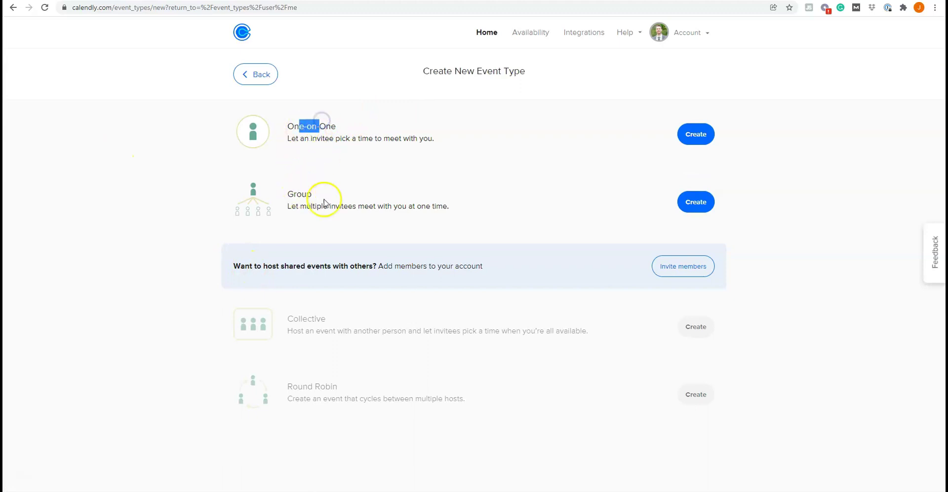
{"action": "left_click", "coordinate": [681, 128]}
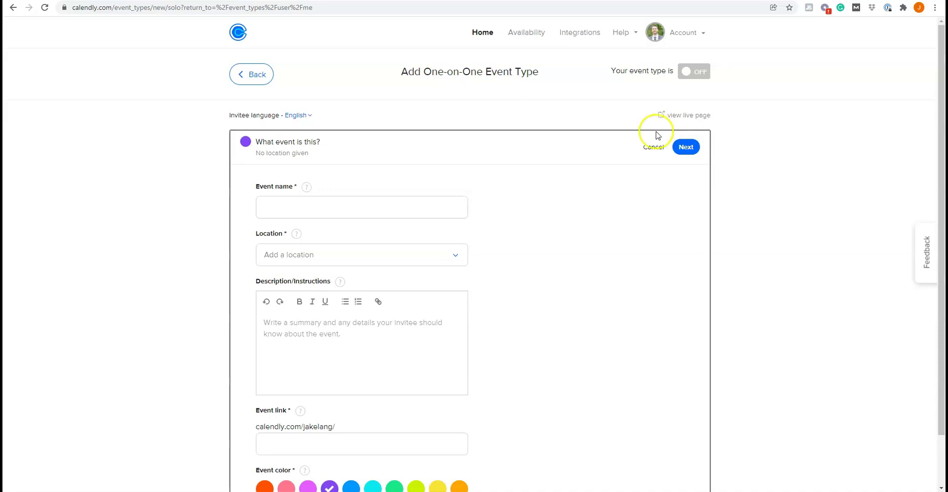
- Name the event "Test" and set its location to an in-person meeting in New York City
{"action": "left_click", "coordinate": [412, 208]}
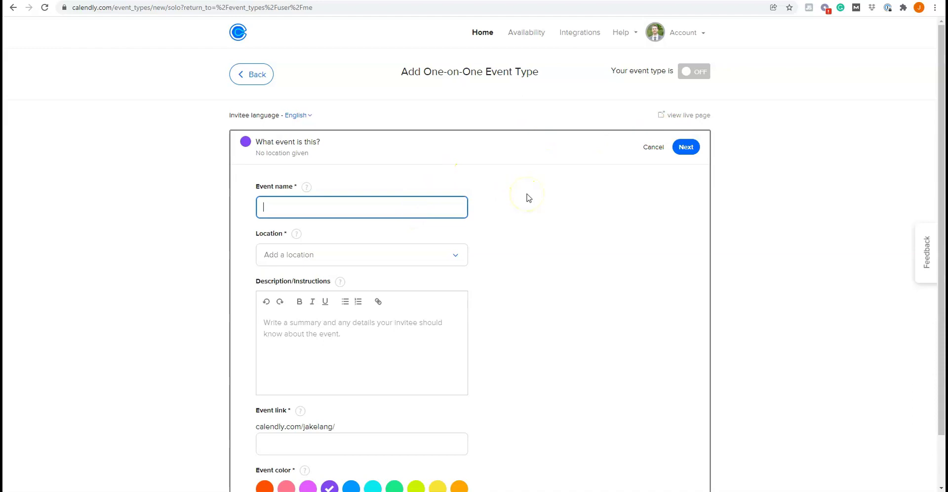
{"action": "type", "text": "Test"}
{"action": "left_click", "coordinate": [383, 258]}
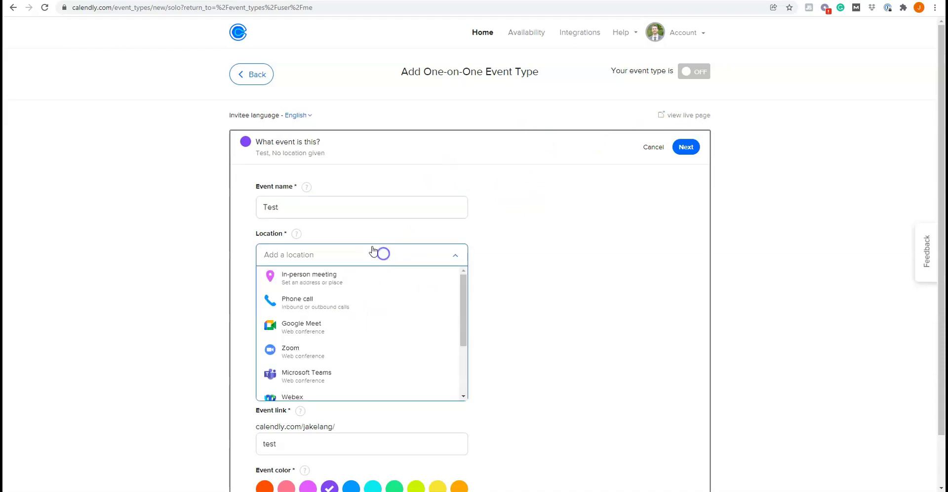
{"action": "left_click", "coordinate": [362, 273]}
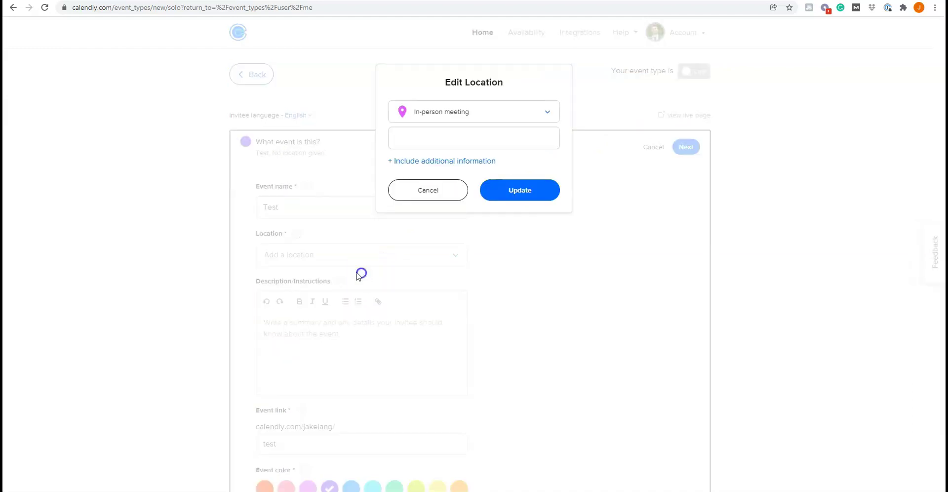
{"action": "left_click", "coordinate": [452, 142]}
{"action": "type", "text": "New Y"}
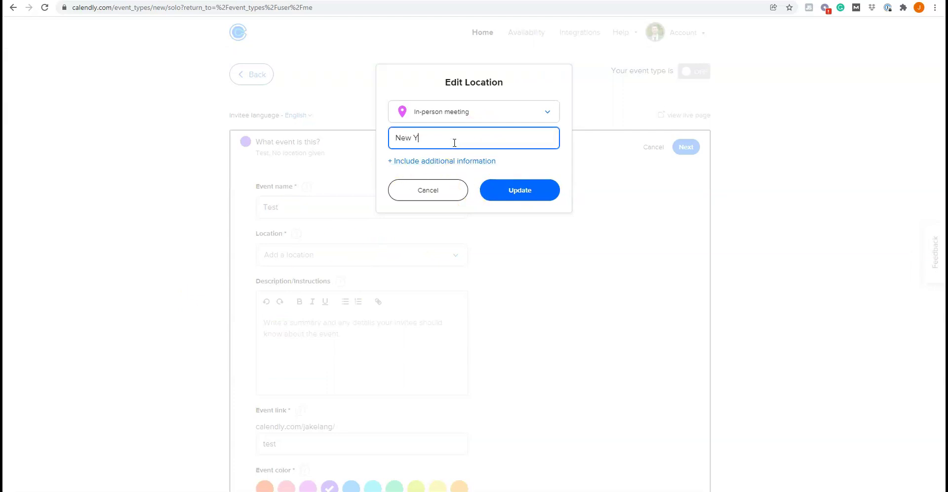
{"action": "type", "text": "ork City"}
{"action": "left_click", "coordinate": [520, 188]}
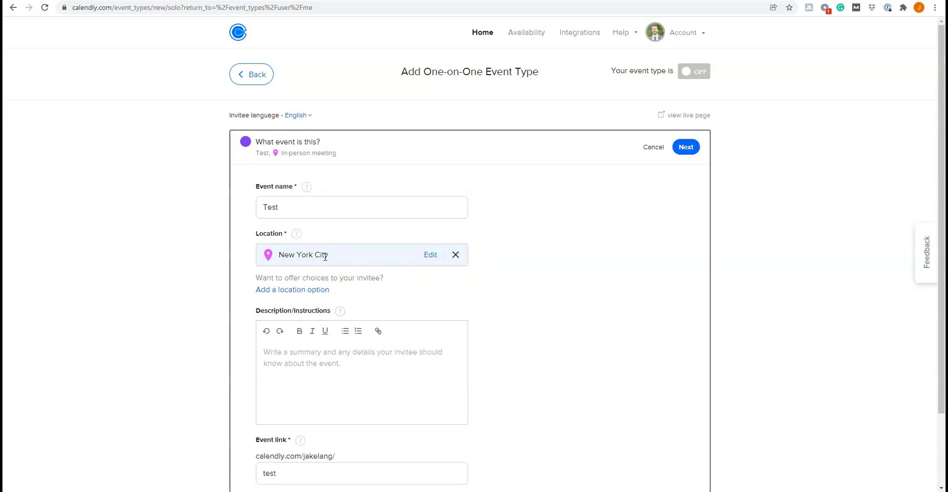
- Enter "Test description" as the event description, keep the link and color, and continue to the booking time settings
{"action": "left_click", "coordinate": [364, 363]}
{"action": "type", "text": "Test description"}
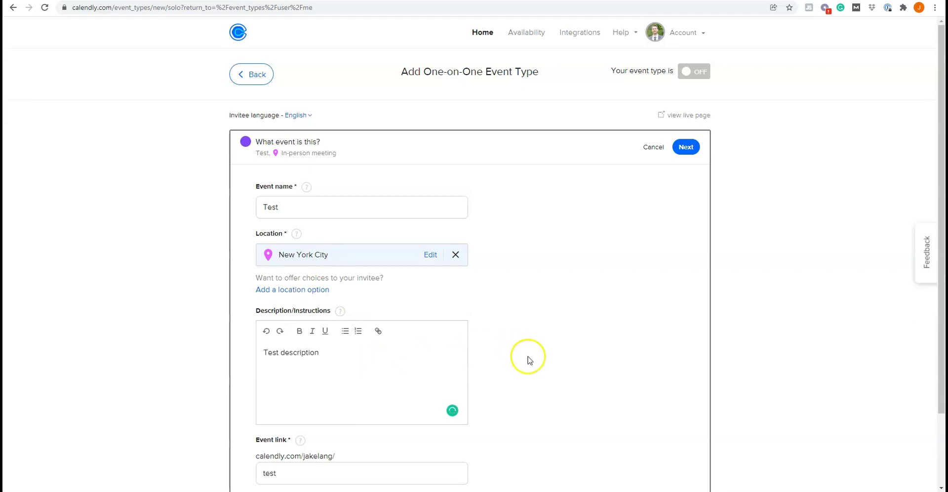
{"action": "scroll", "coordinate": [527, 355], "scroll_direction": "down", "scroll_amount": 2}
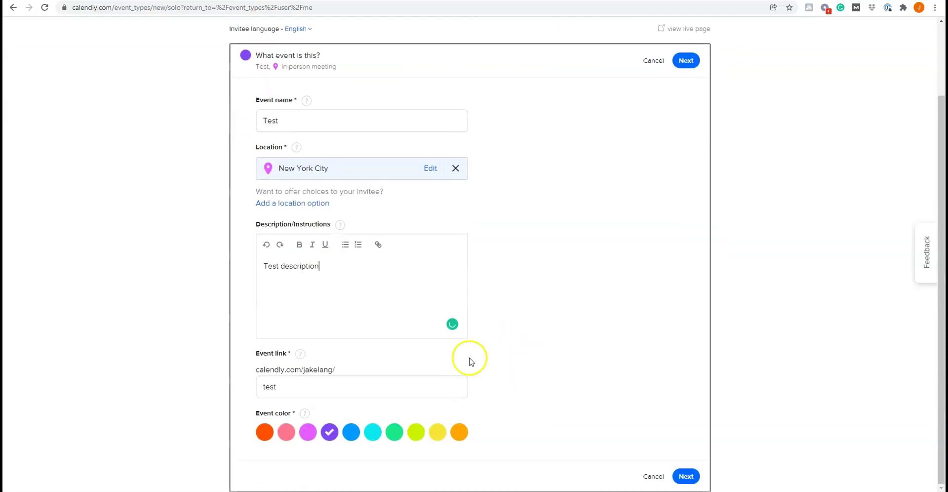
{"action": "left_click_drag", "start_coordinate": [335, 370], "coordinate": [258, 376]}
{"action": "left_click", "coordinate": [286, 386]}
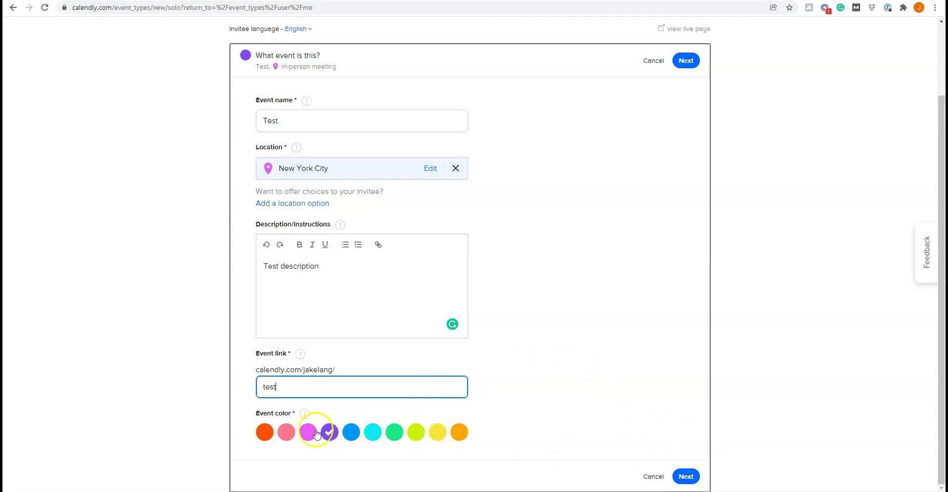
{"action": "left_click", "coordinate": [686, 476]}
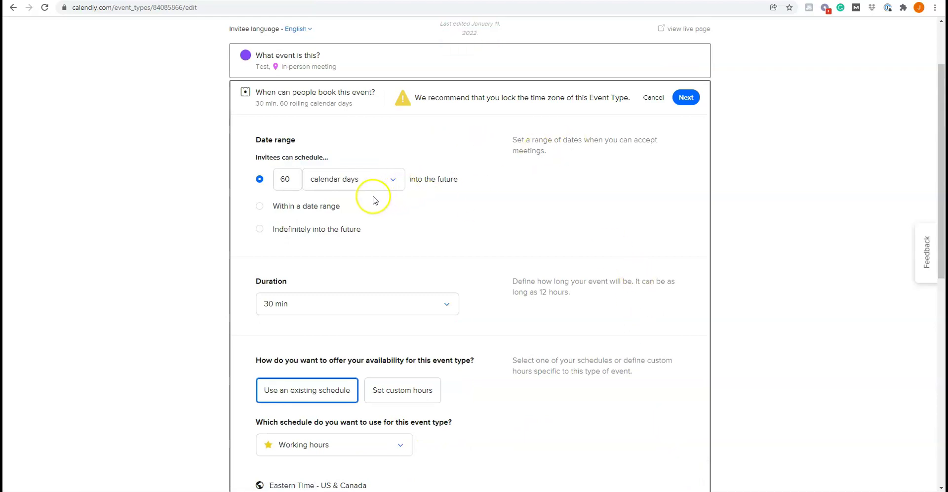
- Set the date range so that invitees can schedule 30 calendar days into the future
{"action": "double_click", "coordinate": [287, 181]}
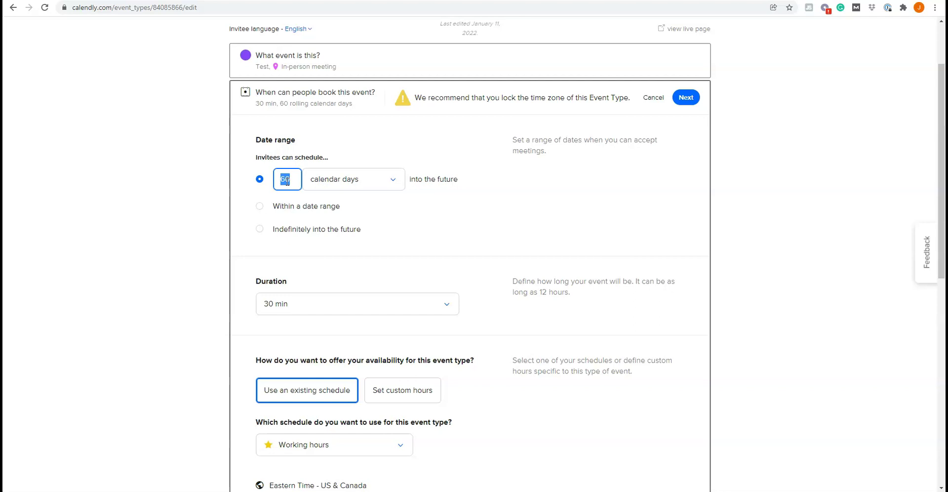
{"action": "type", "text": "90"}
{"action": "key", "text": "BackSpace"}
{"action": "key", "text": "BackSpace"}
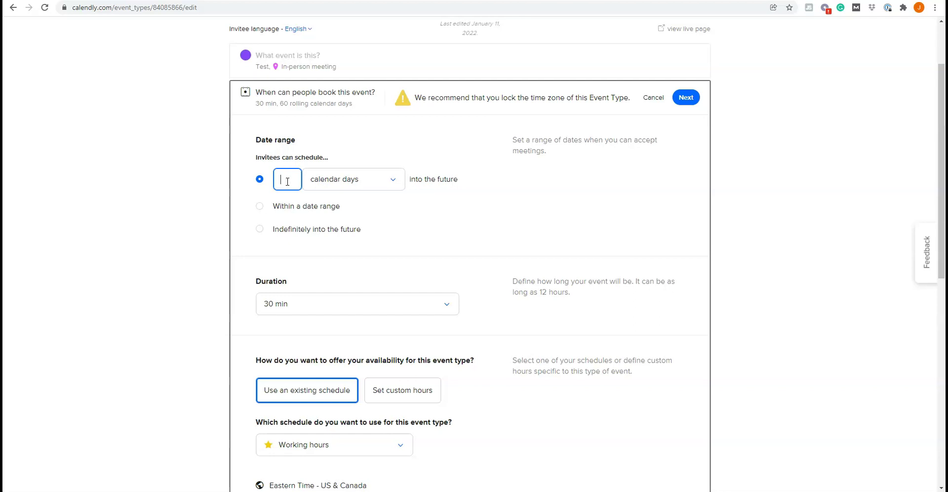
{"action": "type", "text": "30"}
- Try the business-day, date-range and indefinite scheduling choices, ending back on the rolling calendar days option
{"action": "left_click", "coordinate": [353, 183]}
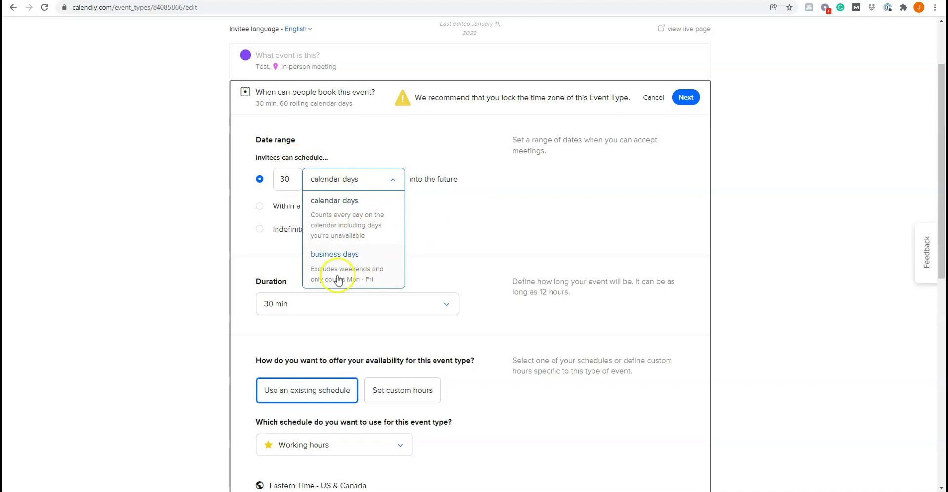
{"action": "left_click", "coordinate": [478, 199]}
{"action": "left_click", "coordinate": [312, 207]}
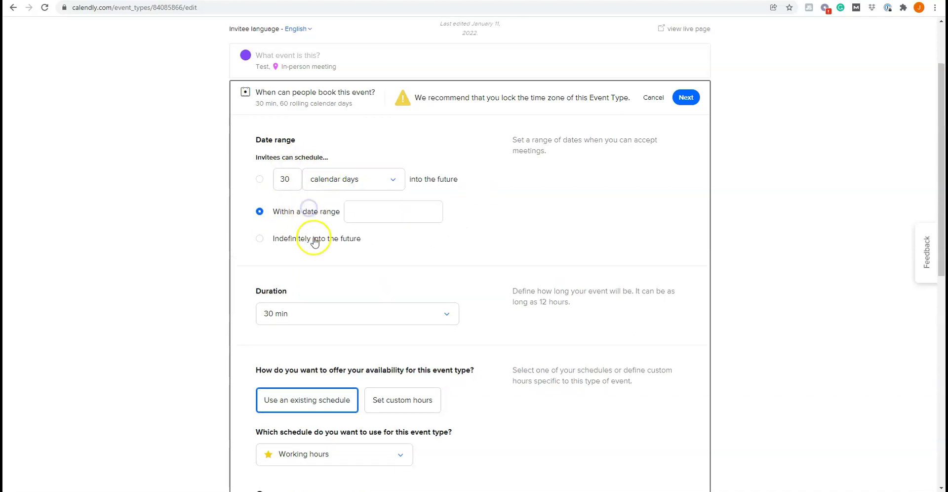
{"action": "left_click", "coordinate": [314, 237]}
{"action": "left_click", "coordinate": [260, 185]}
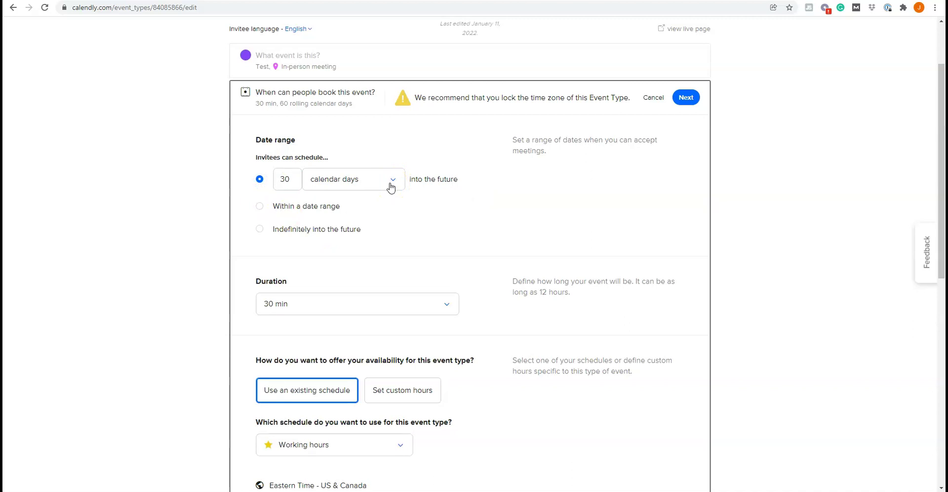
- Set the event duration to 60 min
{"action": "scroll", "coordinate": [494, 207], "scroll_direction": "down", "scroll_amount": 1}
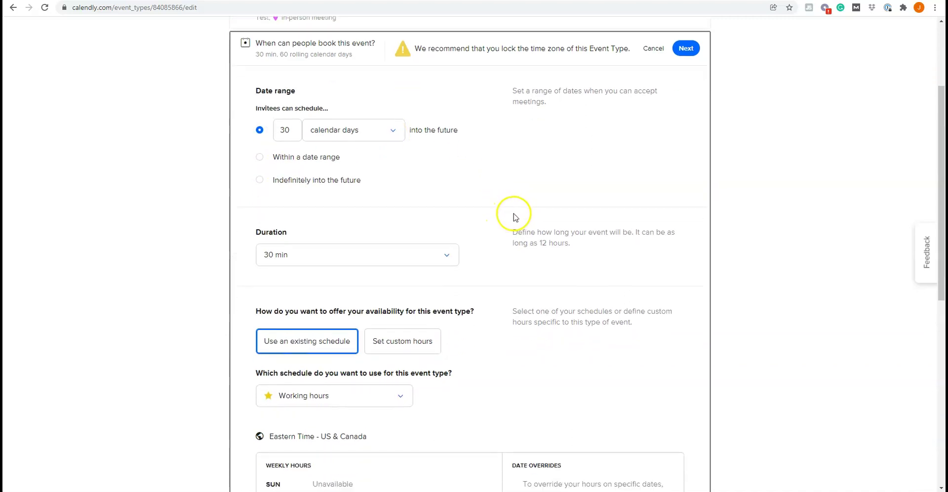
{"action": "left_click", "coordinate": [421, 266]}
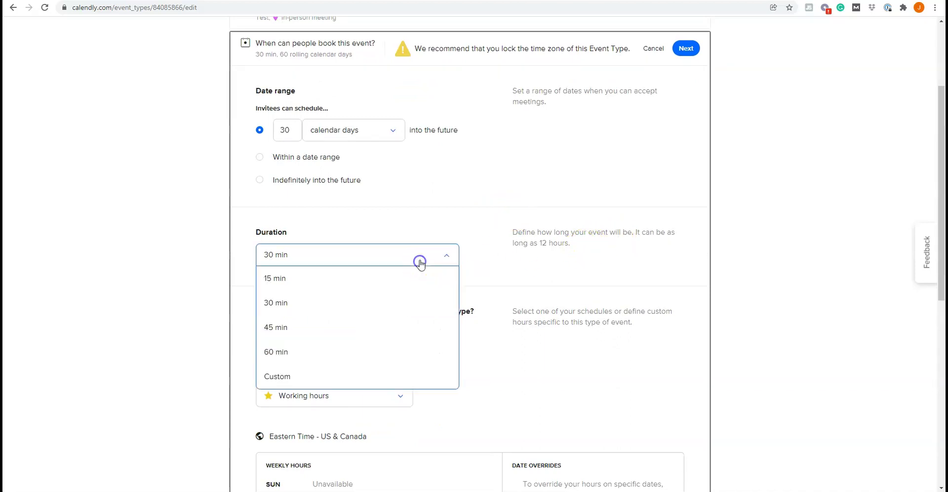
{"action": "left_click", "coordinate": [341, 354]}
- Switch the event's availability to custom hours and make all Tuesdays unavailable
{"action": "scroll", "coordinate": [486, 295], "scroll_direction": "down", "scroll_amount": 1}
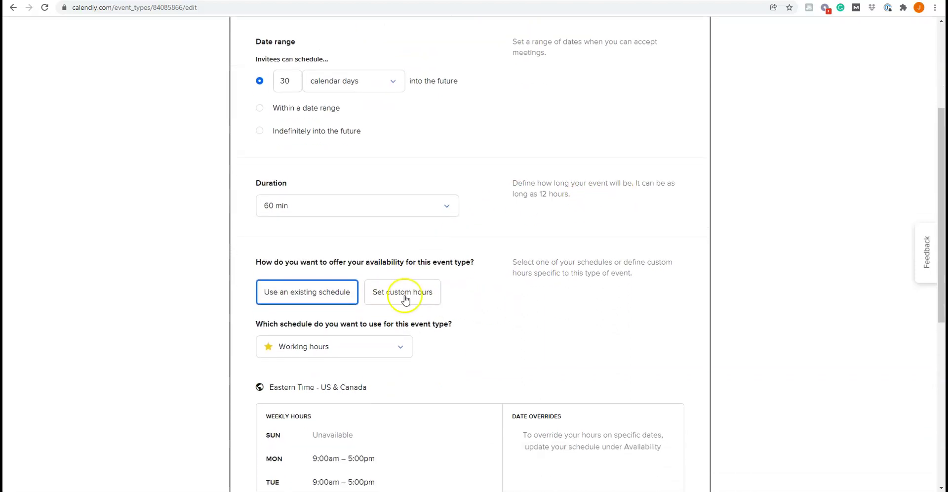
{"action": "left_click", "coordinate": [404, 293]}
{"action": "scroll", "coordinate": [533, 296], "scroll_direction": "down", "scroll_amount": 4}
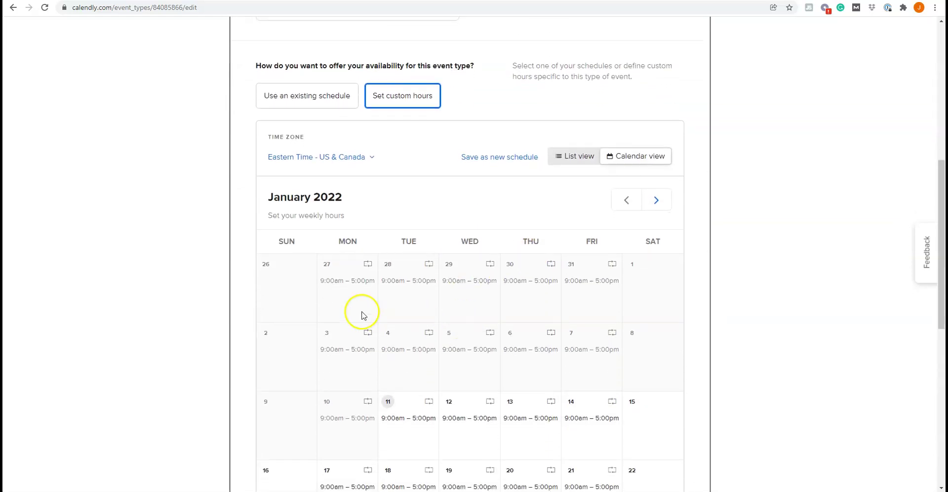
{"action": "scroll", "coordinate": [490, 413], "scroll_direction": "down", "scroll_amount": 2}
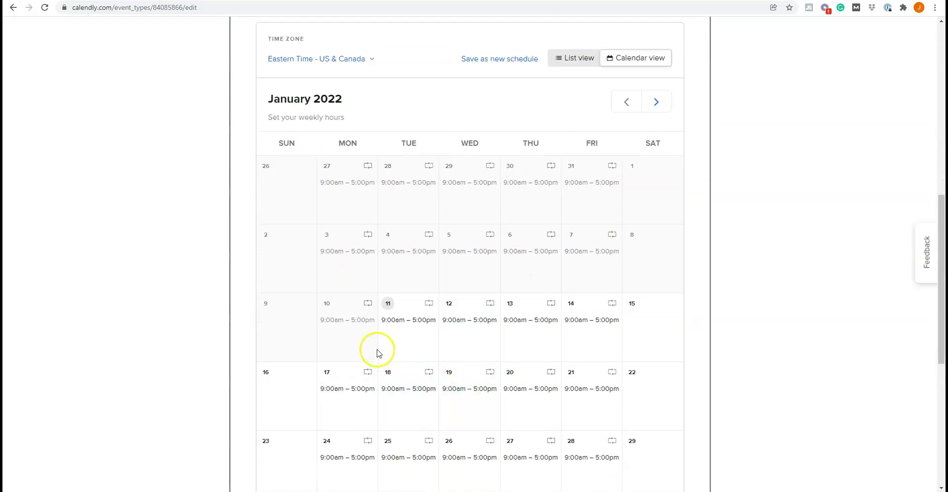
{"action": "left_click", "coordinate": [404, 347]}
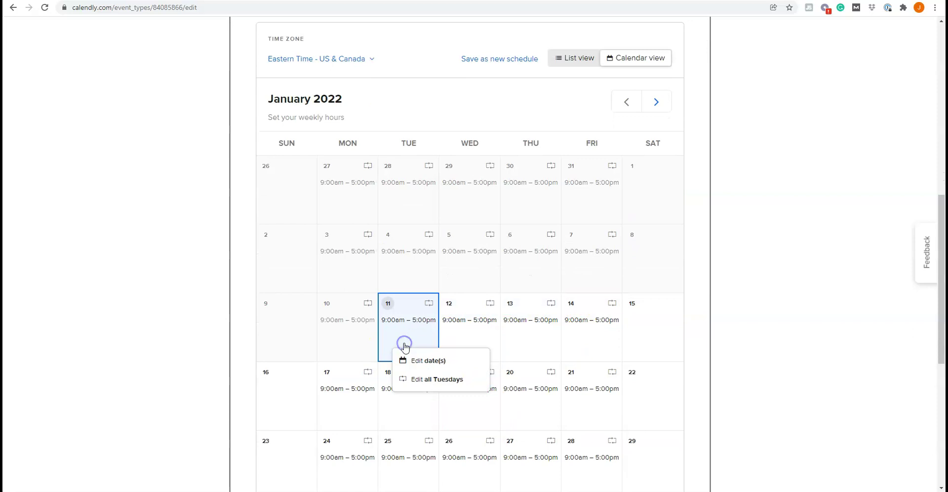
{"action": "left_click", "coordinate": [439, 380]}
{"action": "left_click", "coordinate": [504, 138]}
{"action": "left_click", "coordinate": [526, 185]}
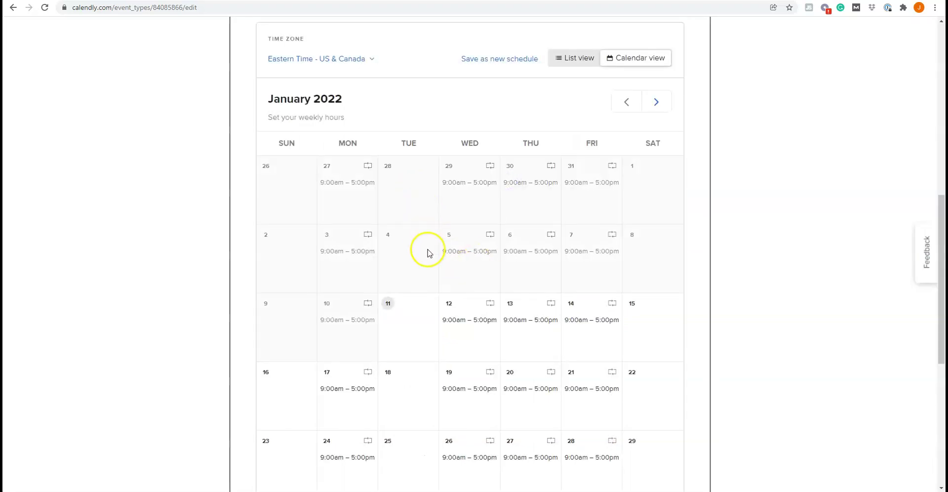
{"action": "left_click", "coordinate": [481, 336]}
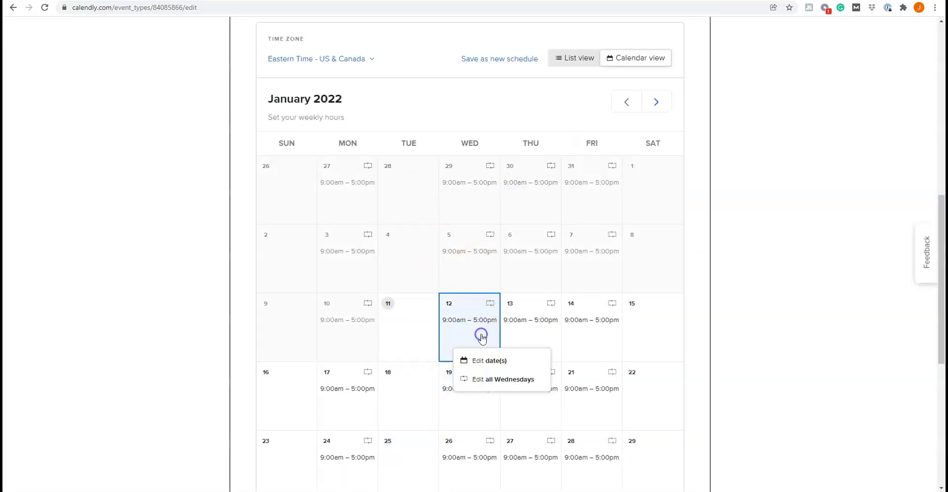
{"action": "left_click", "coordinate": [478, 360]}
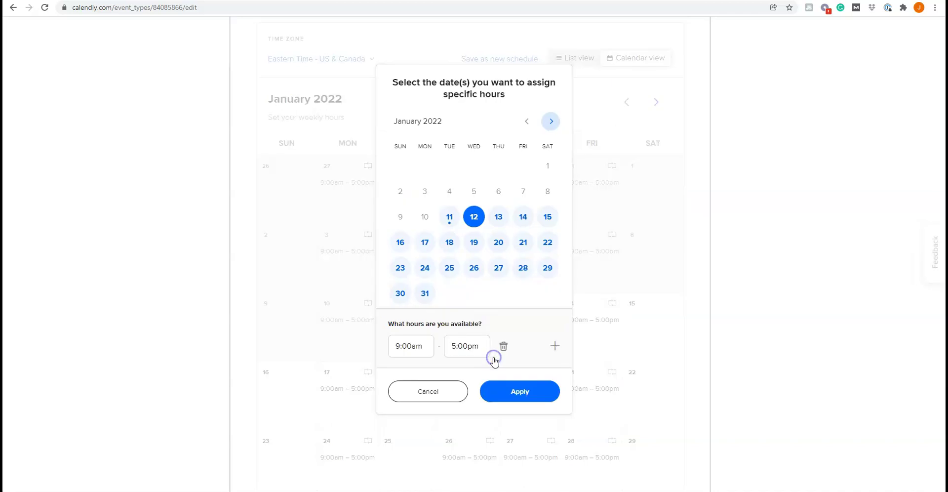
{"action": "left_click", "coordinate": [467, 394]}
- Set the available hours for all Wednesdays to 1:00pm – 5:00pm
{"action": "left_click", "coordinate": [455, 337]}
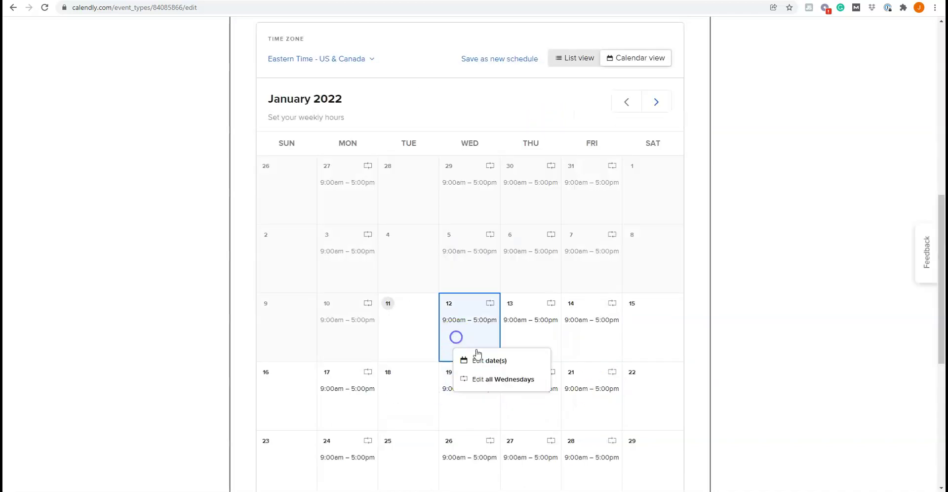
{"action": "left_click", "coordinate": [496, 380]}
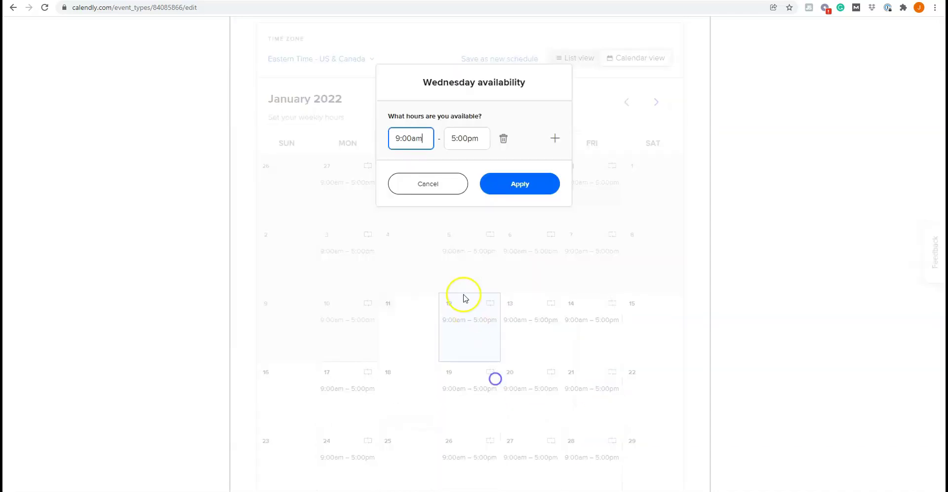
{"action": "left_click", "coordinate": [397, 138]}
{"action": "left_click", "coordinate": [362, 149]}
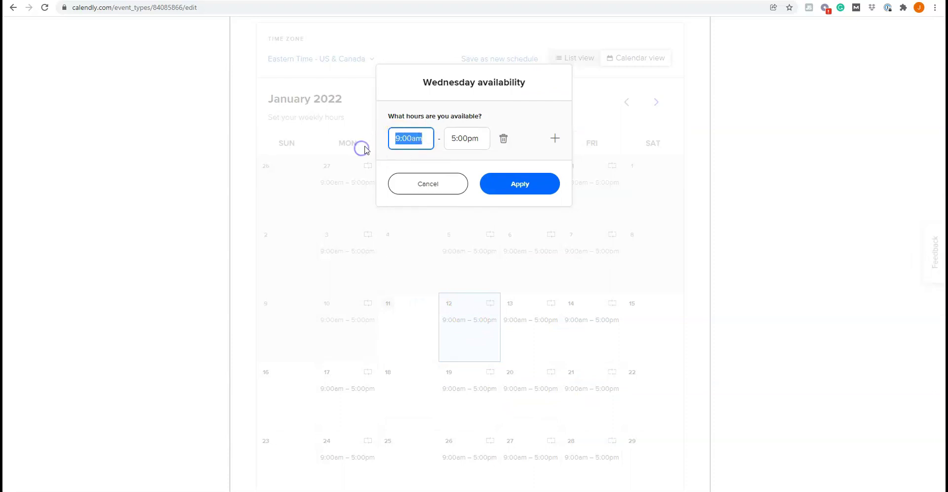
{"action": "left_click", "coordinate": [552, 193]}
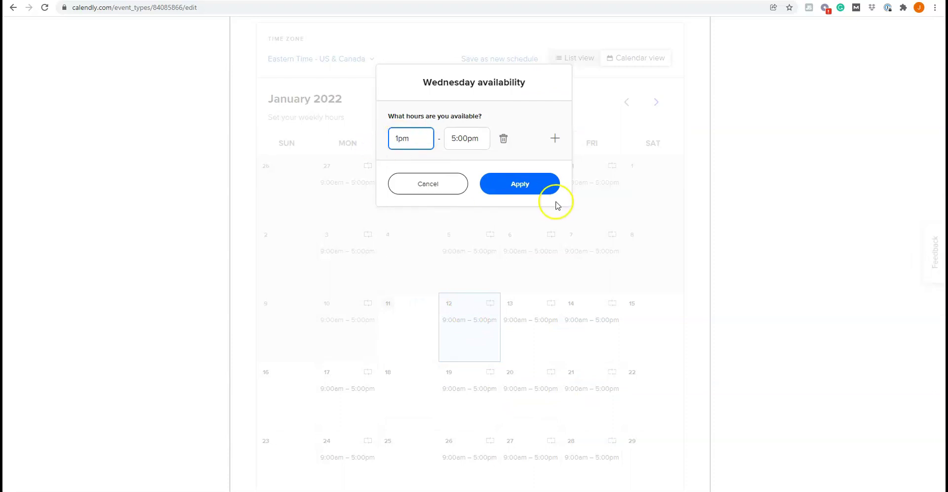
{"action": "scroll", "coordinate": [513, 246], "scroll_direction": "down", "scroll_amount": 1}
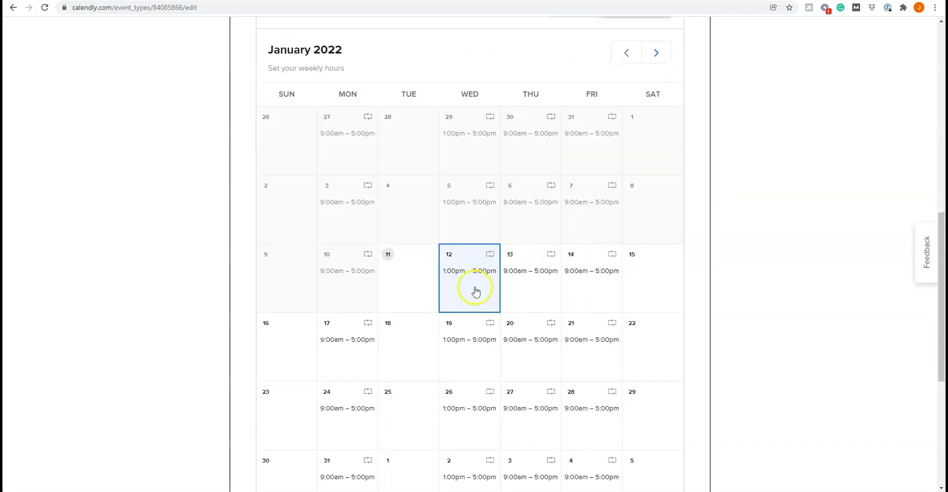
- Make only Thursday, January 27 unavailable by removing that date's hours
{"action": "scroll", "coordinate": [584, 309], "scroll_direction": "up", "scroll_amount": 1}
{"action": "scroll", "coordinate": [462, 319], "scroll_direction": "down", "scroll_amount": 2}
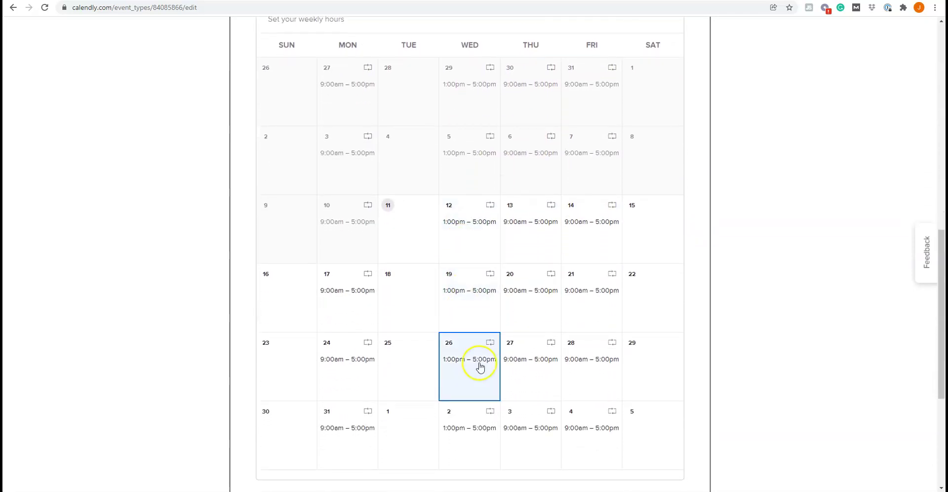
{"action": "left_click", "coordinate": [516, 382]}
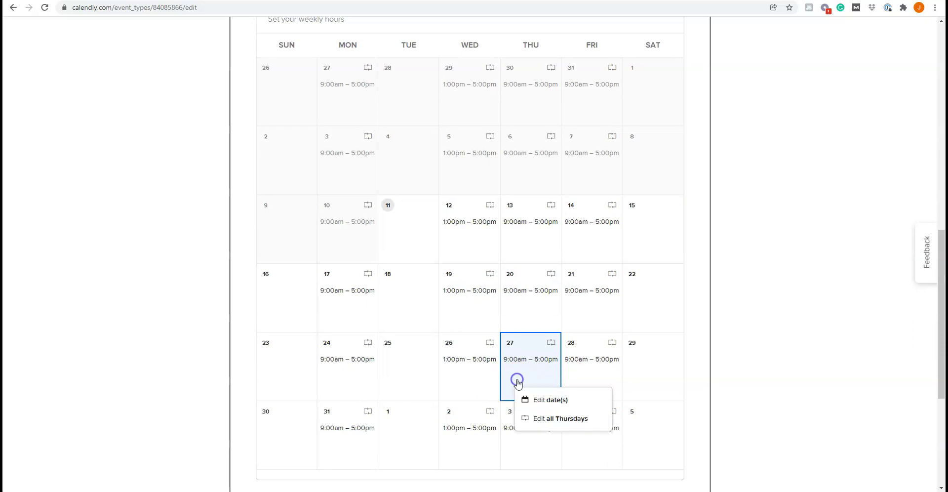
{"action": "left_click", "coordinate": [555, 400]}
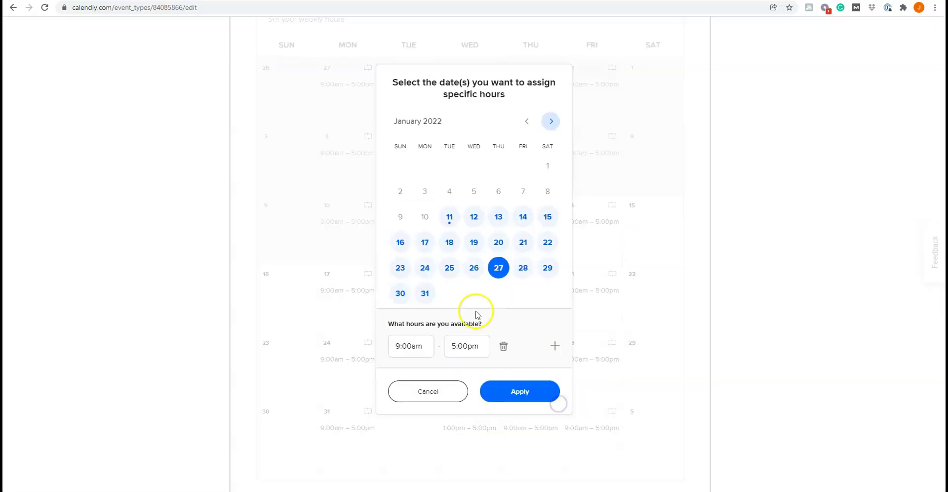
{"action": "left_click", "coordinate": [506, 347]}
{"action": "left_click", "coordinate": [520, 389]}
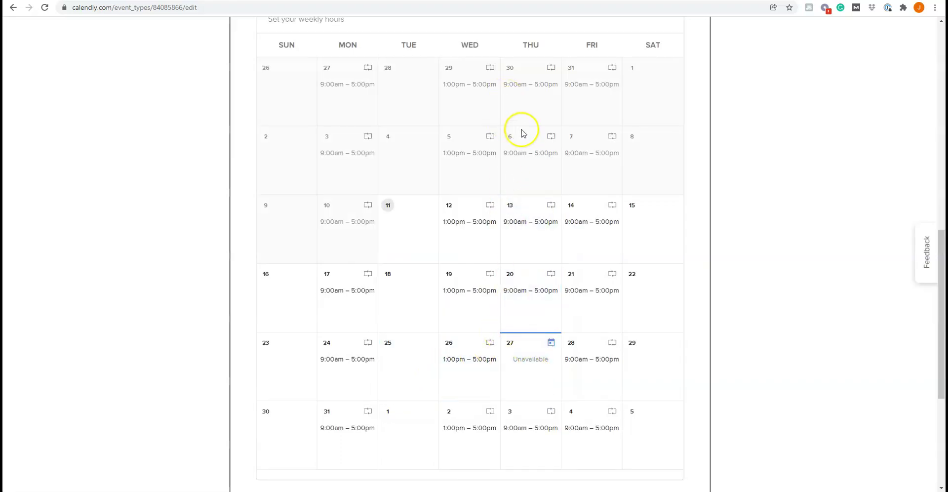
- Review the custom availability calendar for January 2022 and the months that follow
{"action": "scroll", "coordinate": [526, 269], "scroll_direction": "up", "scroll_amount": 3}
{"action": "scroll", "coordinate": [483, 176], "scroll_direction": "down", "scroll_amount": 6}
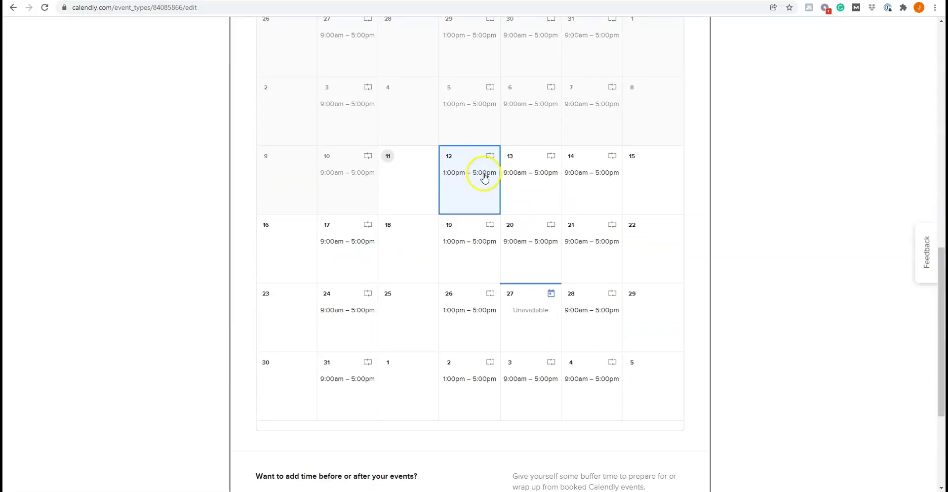
{"action": "scroll", "coordinate": [560, 199], "scroll_direction": "up", "scroll_amount": 5}
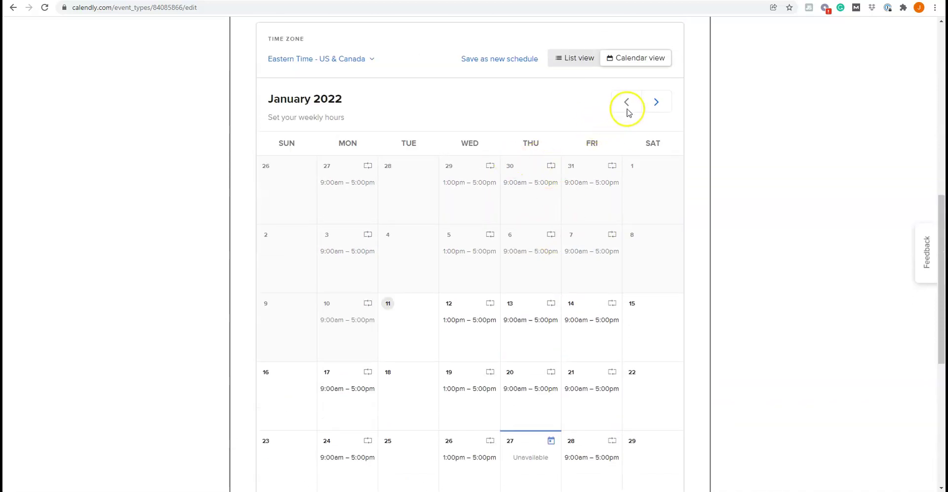
{"action": "left_click", "coordinate": [658, 102]}
{"action": "left_click", "coordinate": [658, 102]}
{"action": "left_click", "coordinate": [627, 102]}
{"action": "left_click", "coordinate": [627, 102]}
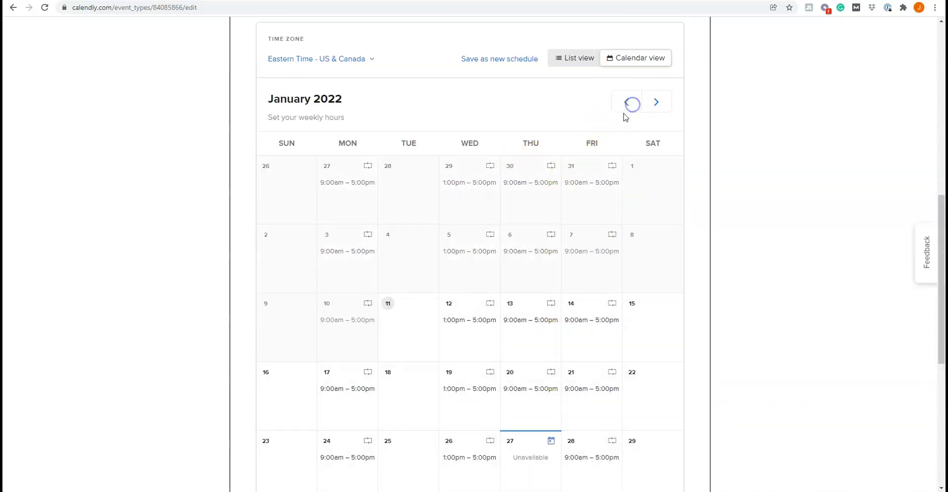
- Add a 1 hr buffer both before and after the event, and save the scheduling settings
{"action": "scroll", "coordinate": [537, 223], "scroll_direction": "down", "scroll_amount": 6}
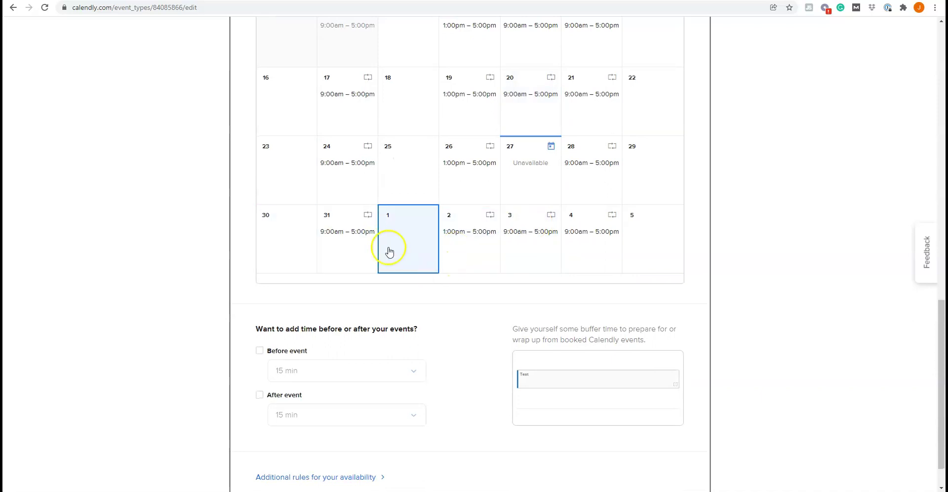
{"action": "scroll", "coordinate": [546, 268], "scroll_direction": "down", "scroll_amount": 1}
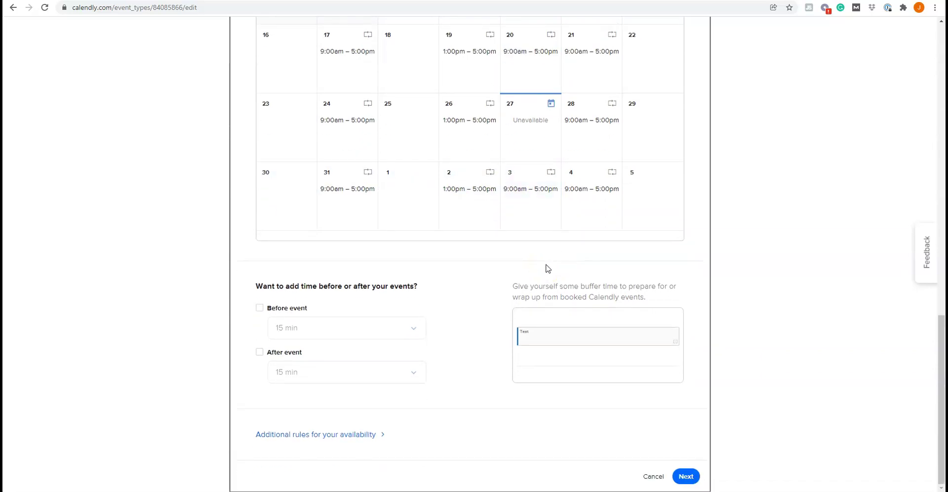
{"action": "left_click", "coordinate": [261, 309]}
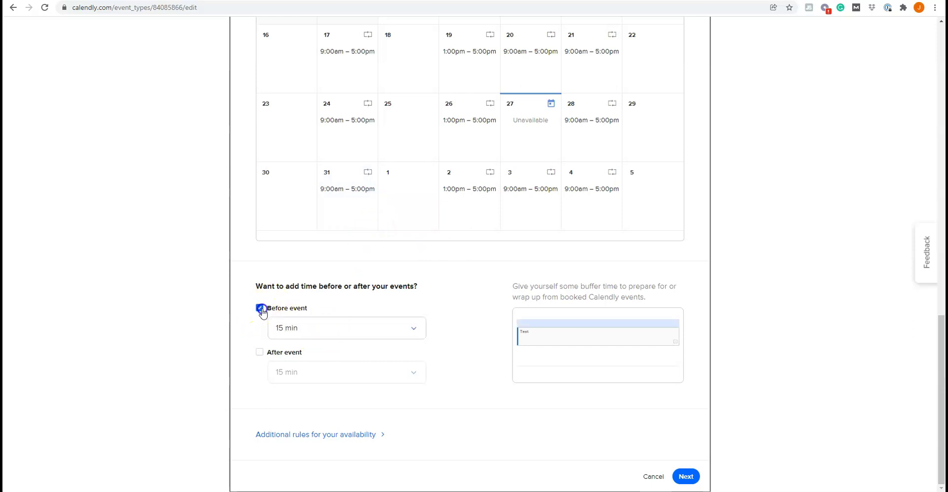
{"action": "left_click", "coordinate": [377, 329]}
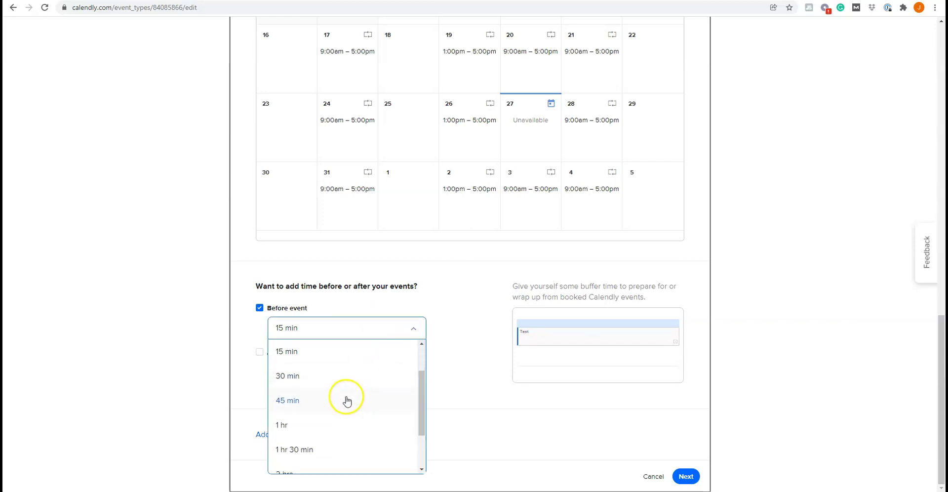
{"action": "left_click", "coordinate": [313, 425]}
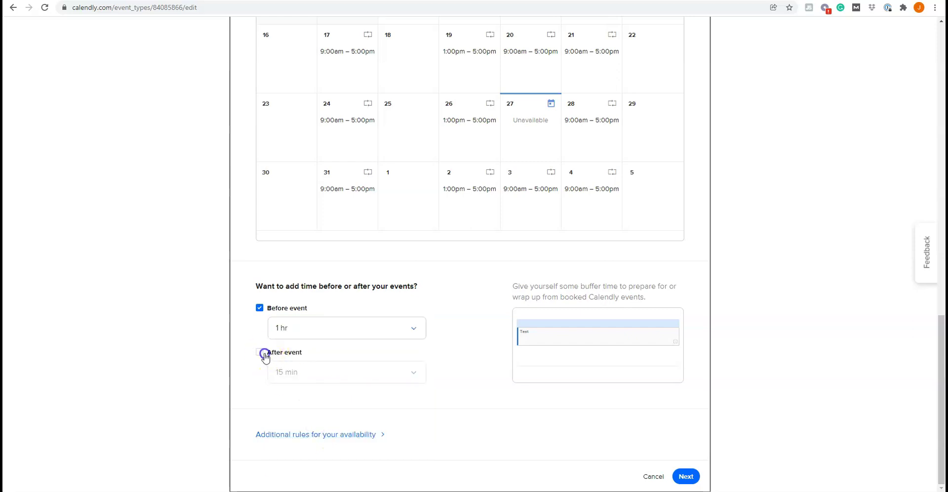
{"action": "left_click", "coordinate": [264, 354]}
{"action": "left_click", "coordinate": [338, 372]}
{"action": "scroll", "coordinate": [322, 422], "scroll_direction": "down", "scroll_amount": 1}
{"action": "left_click", "coordinate": [309, 429]}
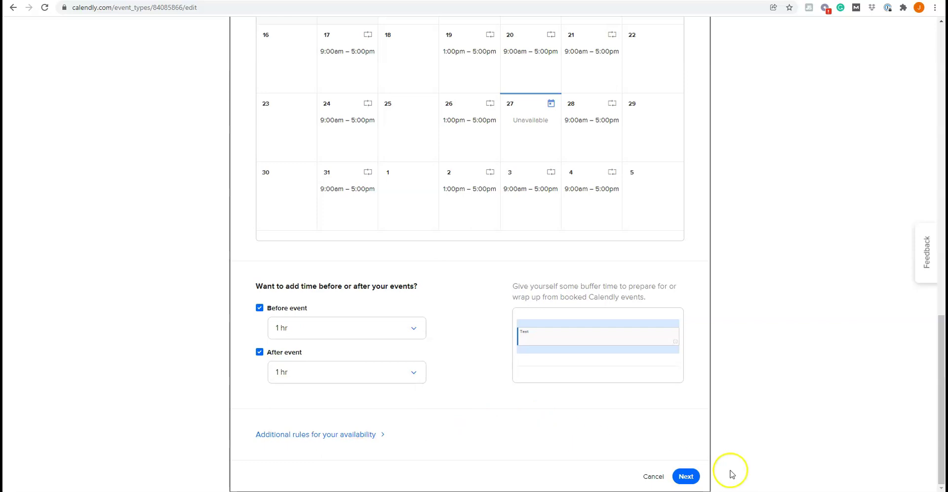
{"action": "left_click", "coordinate": [686, 475]}
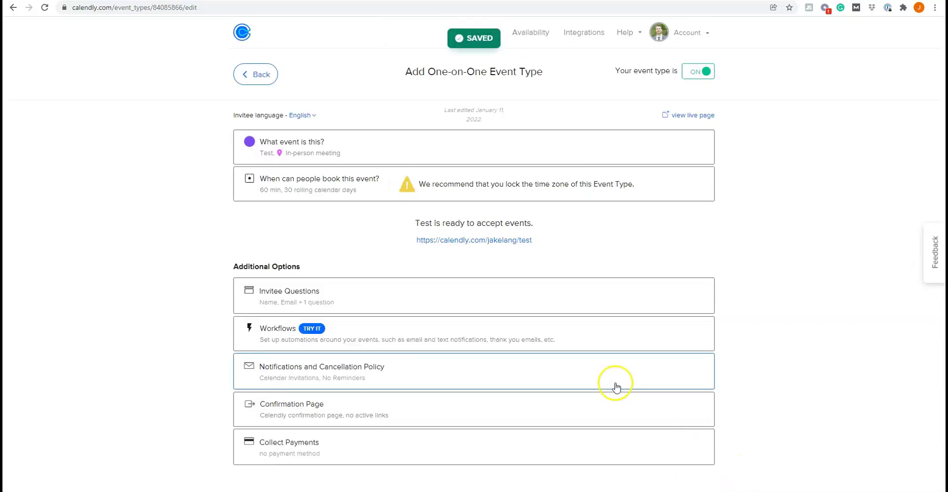
- Change the name input in the invitee questions to First Name, Last Name
{"action": "left_click", "coordinate": [531, 300]}
{"action": "scroll", "coordinate": [412, 280], "scroll_direction": "down", "scroll_amount": 2}
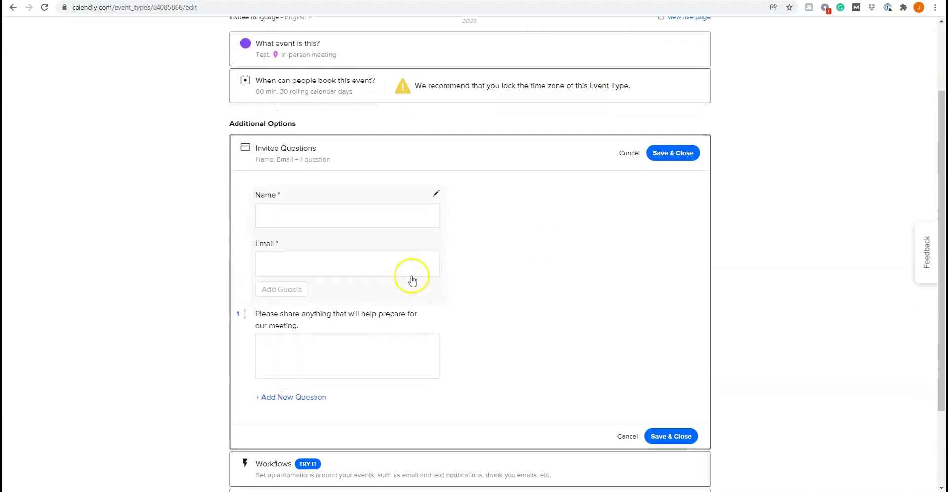
{"action": "left_click", "coordinate": [435, 194]}
{"action": "left_click", "coordinate": [445, 83]}
{"action": "left_click", "coordinate": [447, 122]}
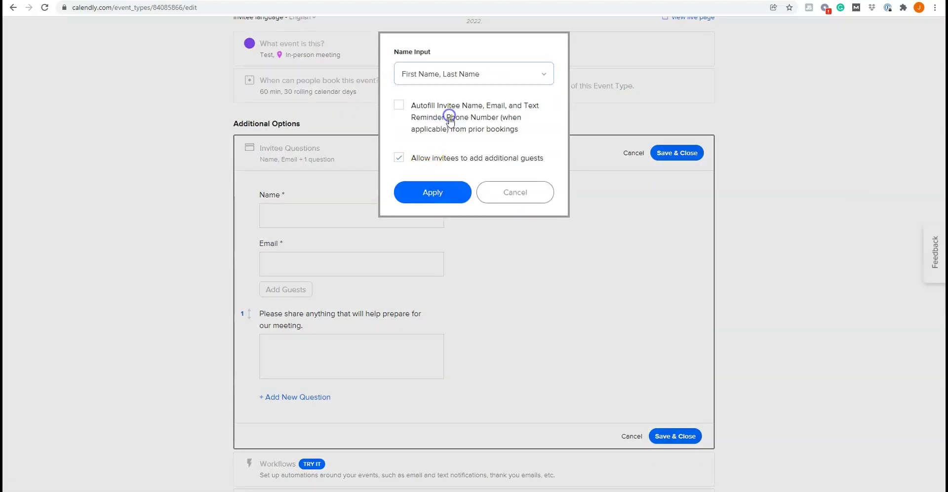
{"action": "left_click", "coordinate": [451, 197]}
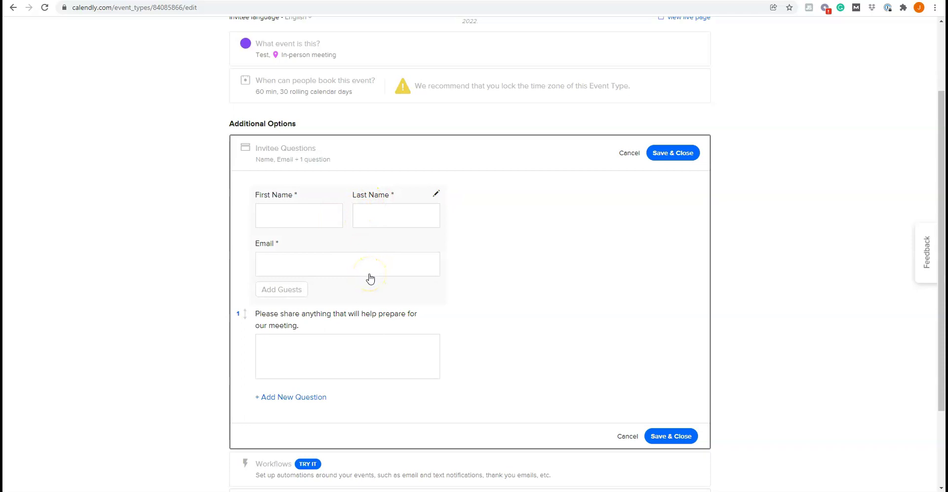
- Review the name input choices offered for the invitee form and leave them as set
{"action": "left_click", "coordinate": [390, 266]}
{"action": "left_click", "coordinate": [444, 76]}
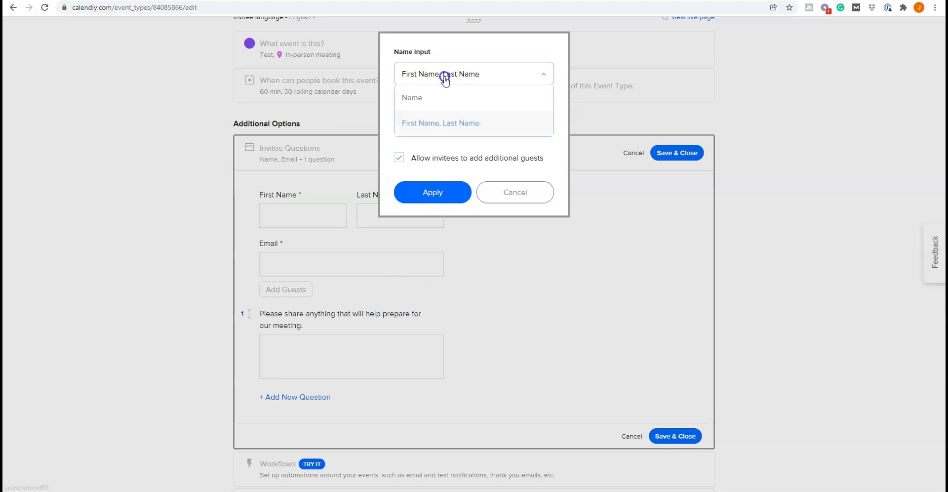
{"action": "left_click", "coordinate": [604, 274]}
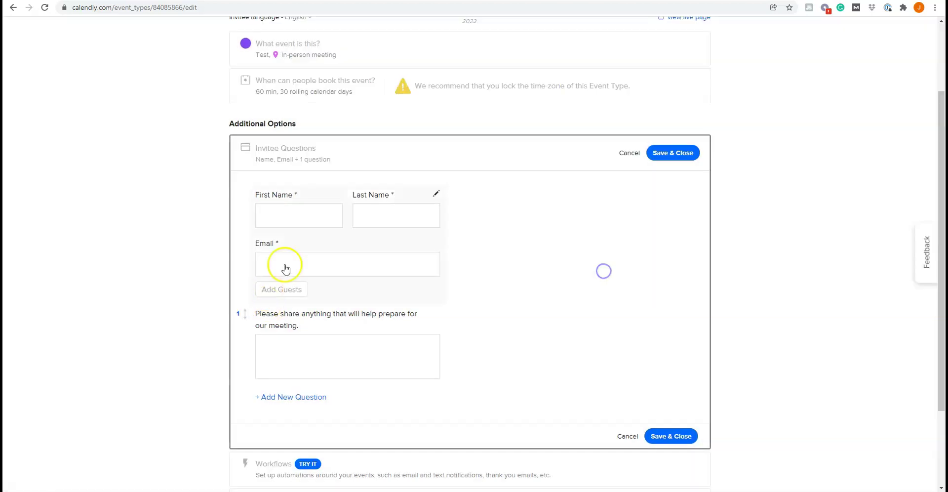
{"action": "left_click", "coordinate": [436, 193]}
{"action": "left_click", "coordinate": [432, 76]}
{"action": "left_click", "coordinate": [506, 131]}
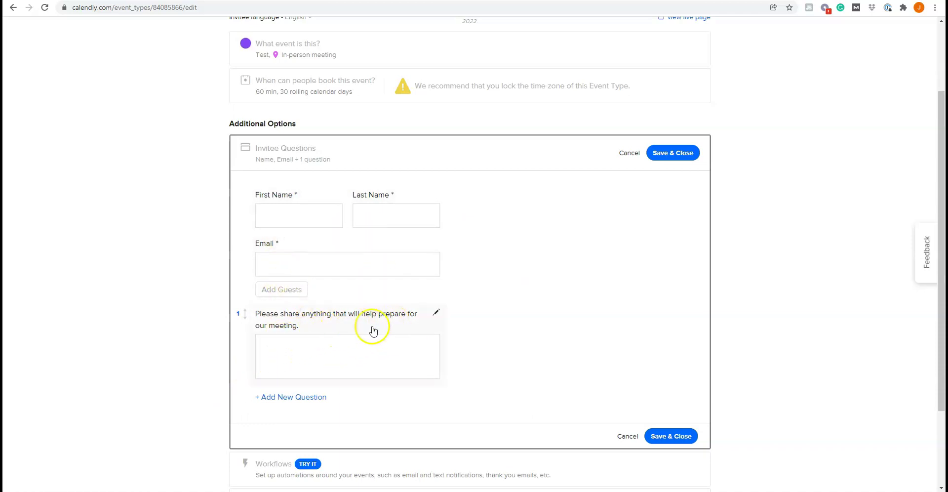
- Start a new invitee question to examine the available answer types, and discard it
{"action": "left_click", "coordinate": [310, 402]}
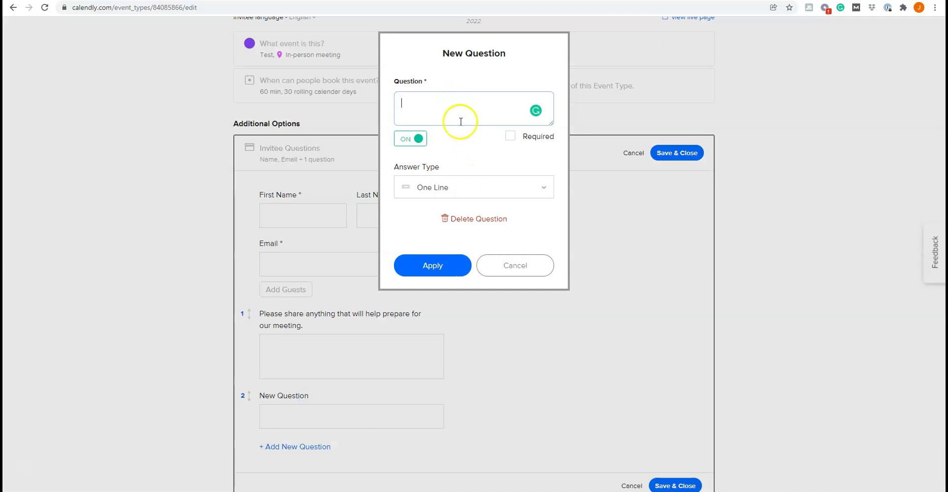
{"action": "left_click", "coordinate": [497, 188]}
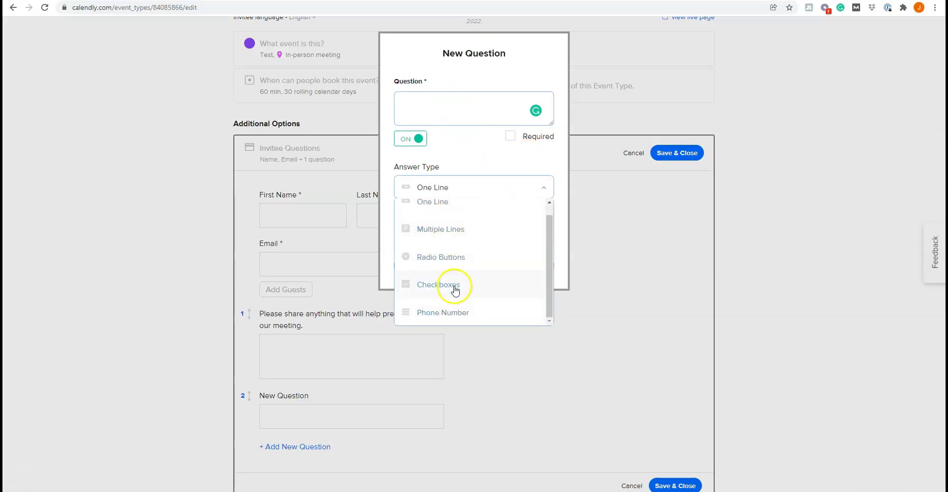
{"action": "scroll", "coordinate": [453, 284], "scroll_direction": "up", "scroll_amount": 1}
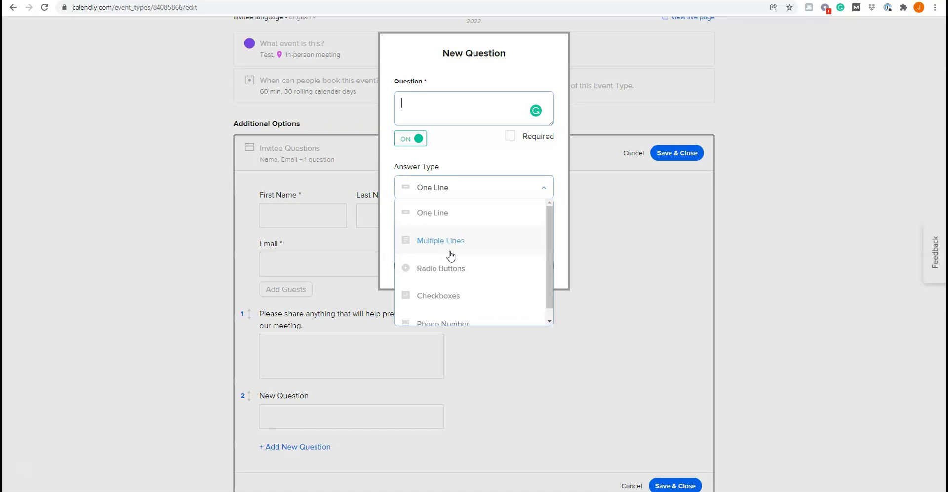
{"action": "left_click", "coordinate": [535, 350]}
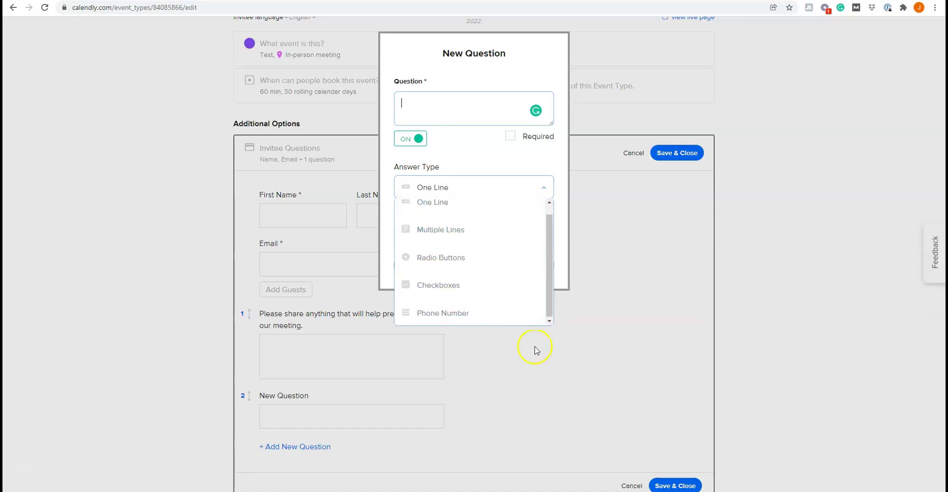
- Save and close the invitee questions
{"action": "scroll", "coordinate": [557, 351], "scroll_direction": "down", "scroll_amount": 1}
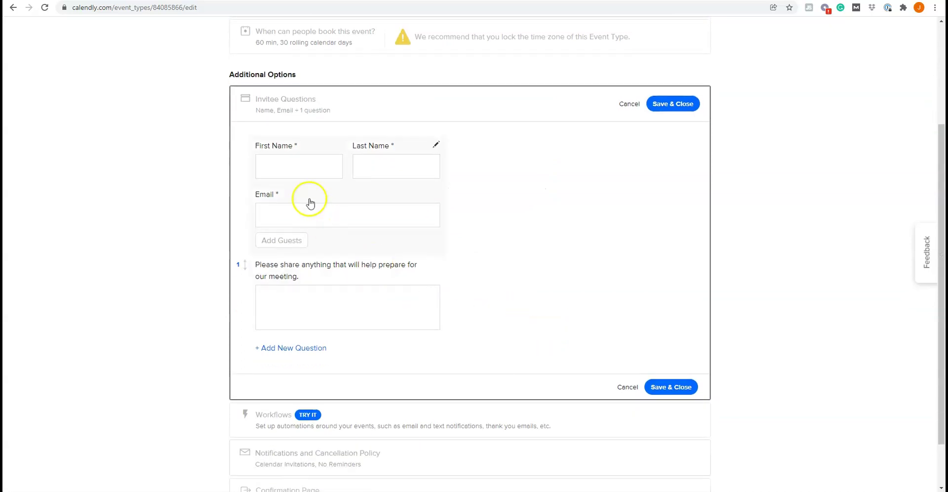
{"action": "left_click", "coordinate": [672, 104]}
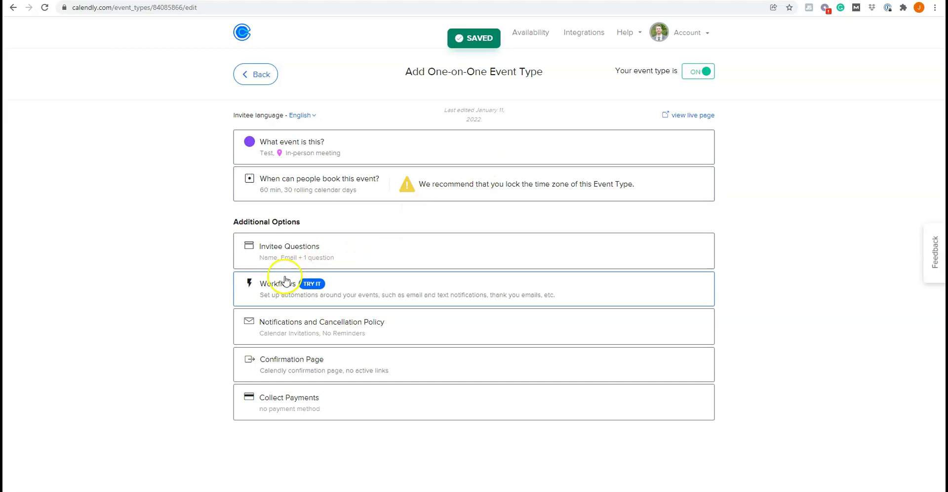
- Examine the Workflows option and its example automations, and close it without applying any
{"action": "left_click", "coordinate": [366, 294]}
{"action": "scroll", "coordinate": [363, 320], "scroll_direction": "down", "scroll_amount": 2}
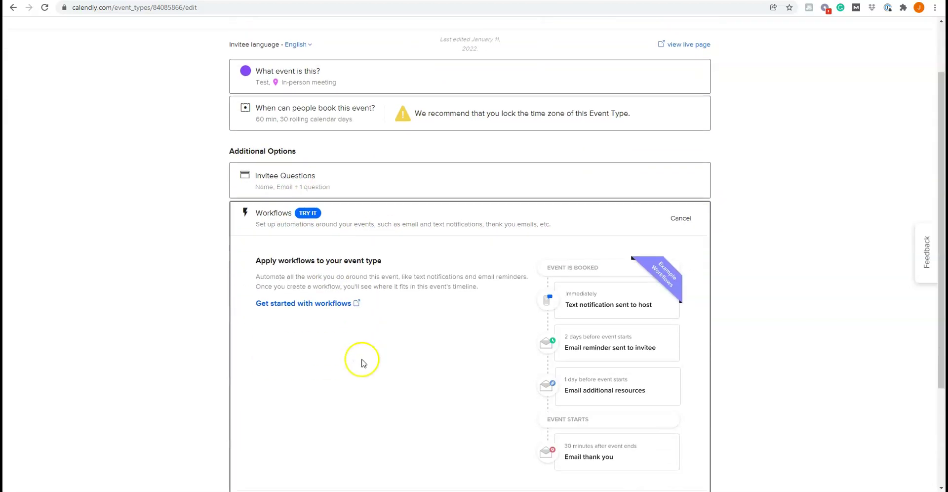
{"action": "scroll", "coordinate": [436, 243], "scroll_direction": "down", "scroll_amount": 1}
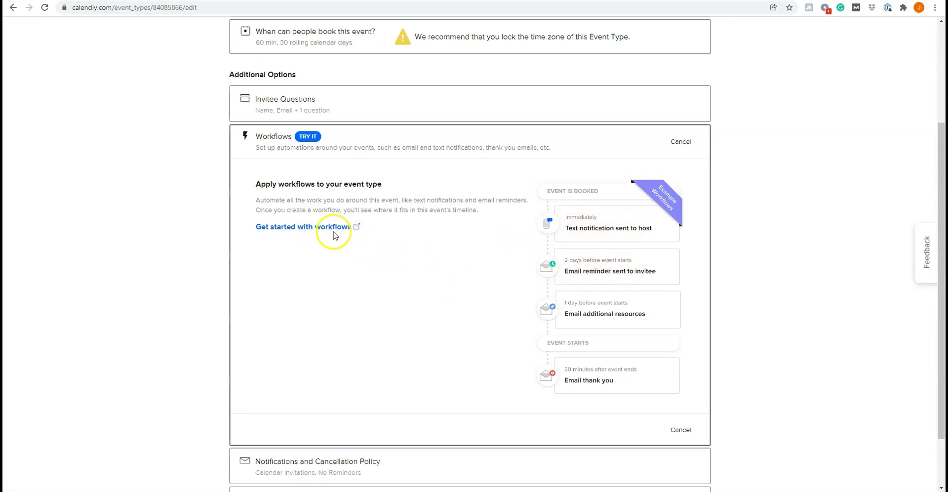
{"action": "scroll", "coordinate": [620, 331], "scroll_direction": "down", "scroll_amount": 1}
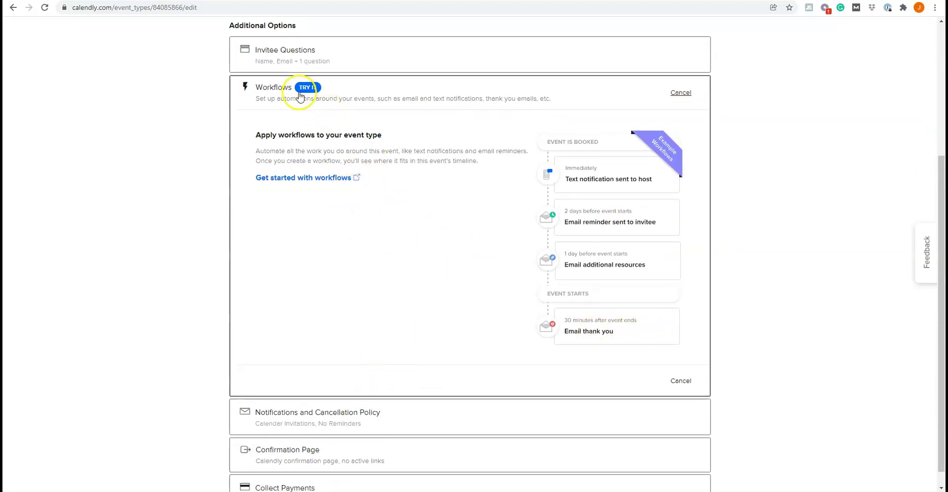
{"action": "left_click", "coordinate": [683, 93]}
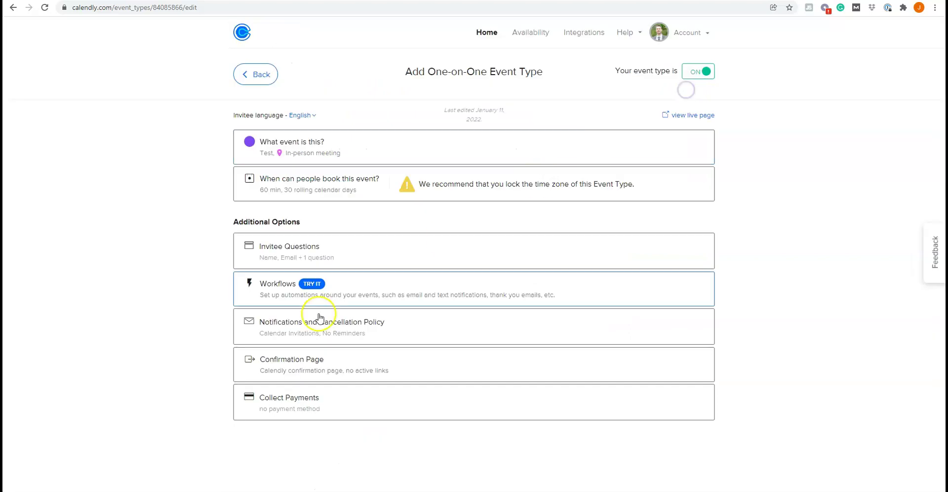
- Examine the notifications and cancellation policy options, including calendar invitations and reminders, and close them without changes
{"action": "left_click", "coordinate": [440, 330]}
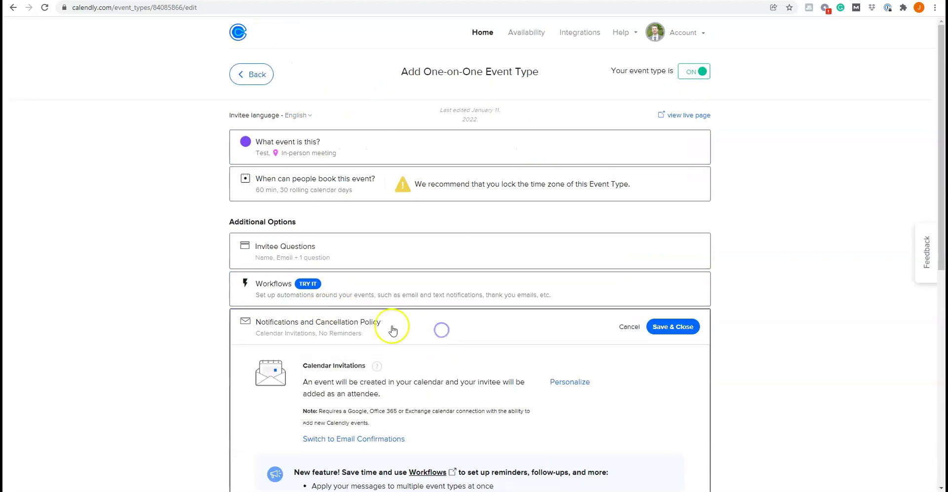
{"action": "scroll", "coordinate": [390, 327], "scroll_direction": "down", "scroll_amount": 2}
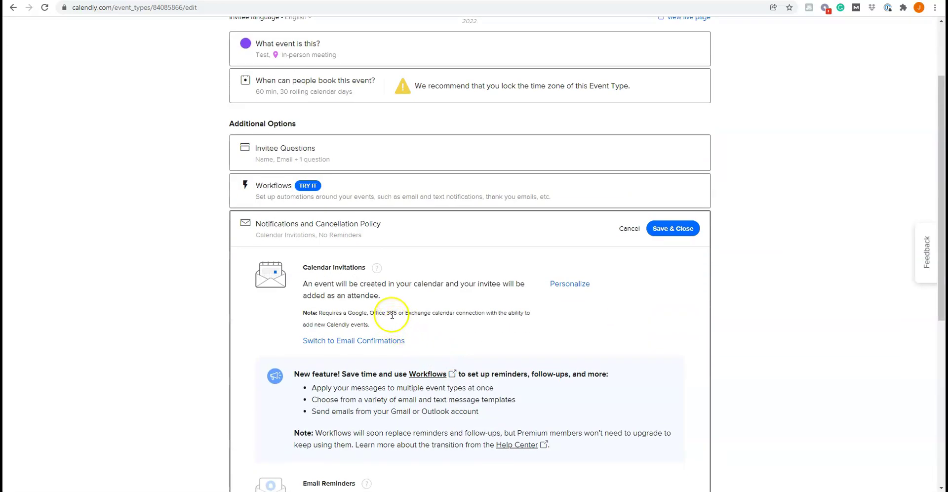
{"action": "scroll", "coordinate": [390, 311], "scroll_direction": "down", "scroll_amount": 1}
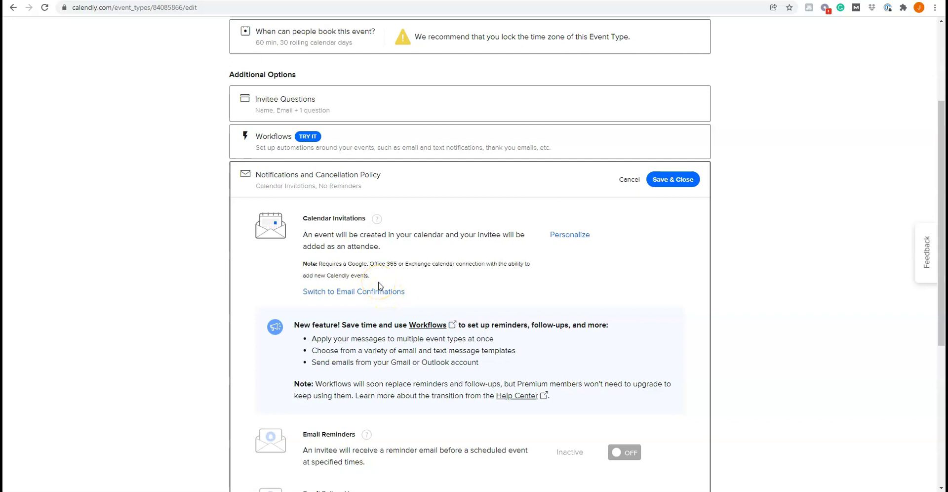
{"action": "scroll", "coordinate": [395, 306], "scroll_direction": "down", "scroll_amount": 3}
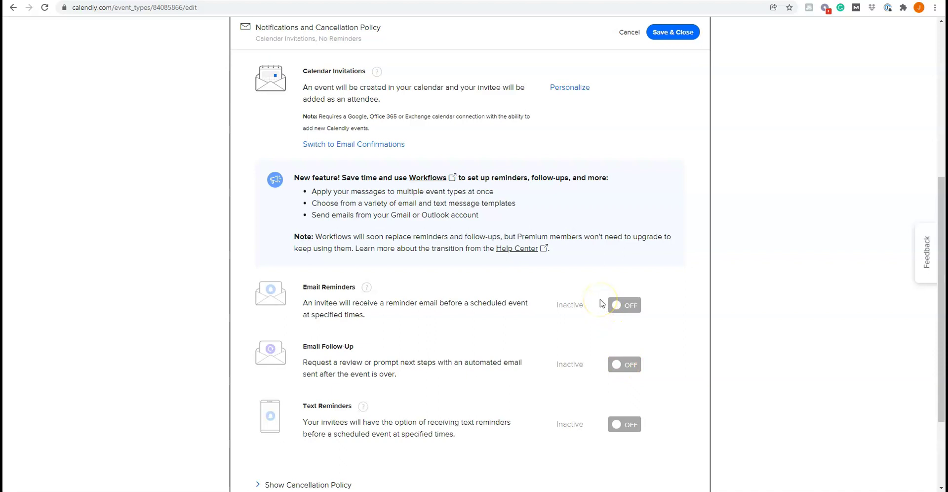
{"action": "left_click", "coordinate": [627, 33]}
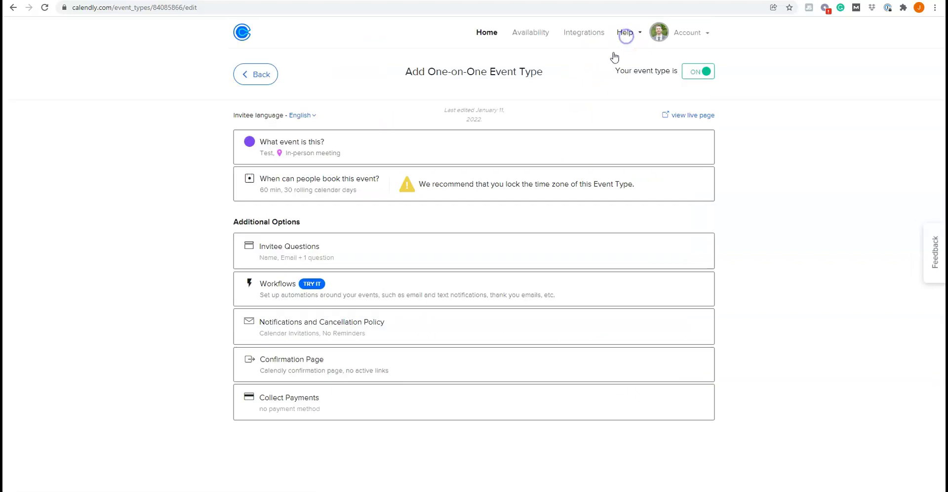
- Examine the confirmation page options and close them without making changes
{"action": "left_click", "coordinate": [403, 376]}
{"action": "scroll", "coordinate": [430, 345], "scroll_direction": "down", "scroll_amount": 2}
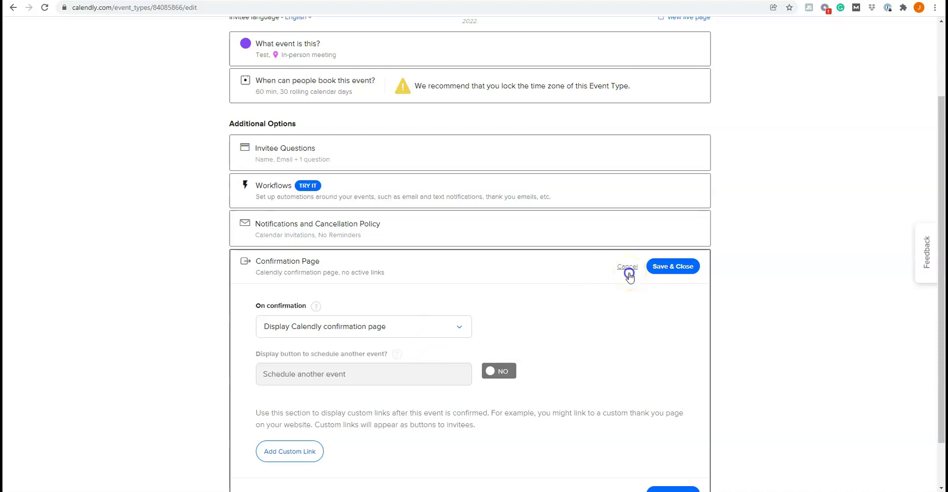
{"action": "left_click", "coordinate": [627, 266]}
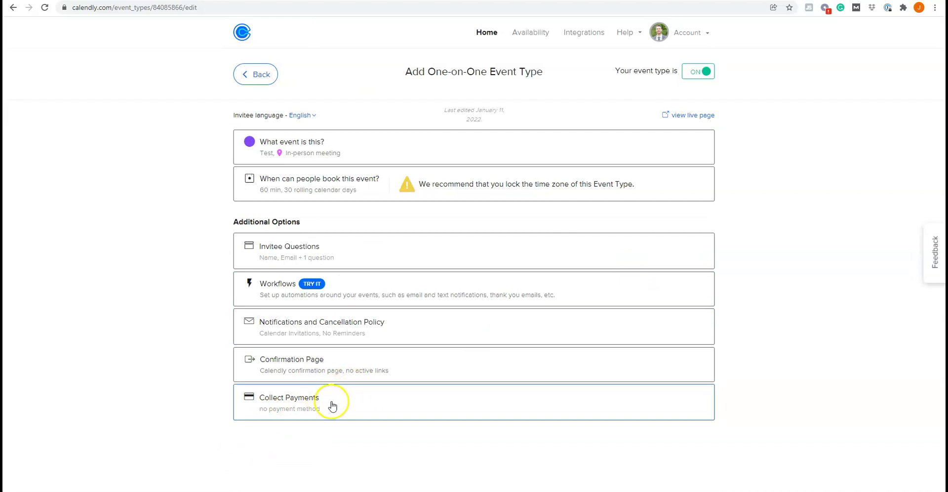
- Set the event to accept payments with Stripe and collect 100.00 USD
{"action": "left_click", "coordinate": [353, 404]}
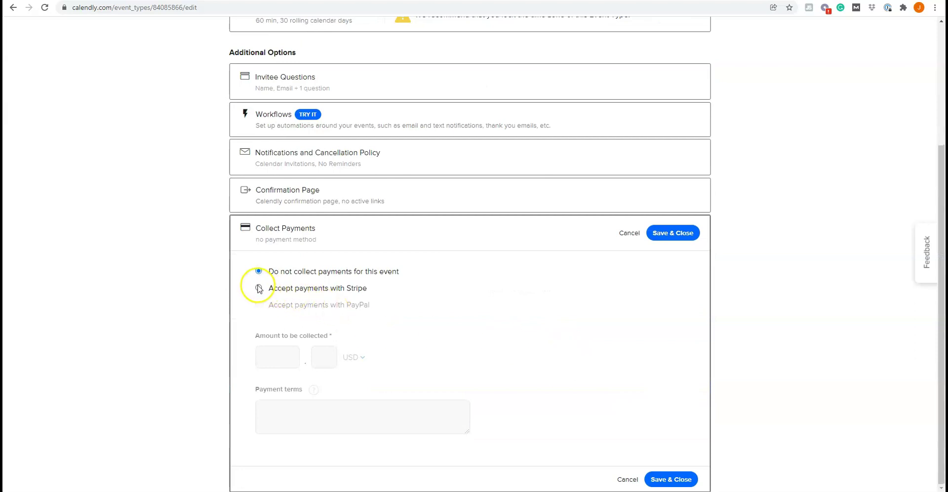
{"action": "left_click", "coordinate": [259, 288]}
{"action": "left_click", "coordinate": [290, 358]}
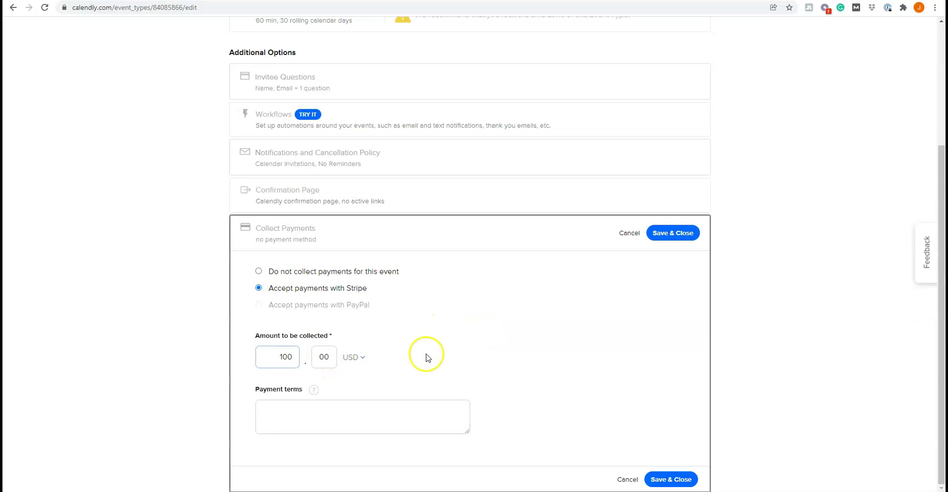
- Read the help on payment terms, leave the terms blank, and save and close the payment settings
{"action": "left_click", "coordinate": [353, 422]}
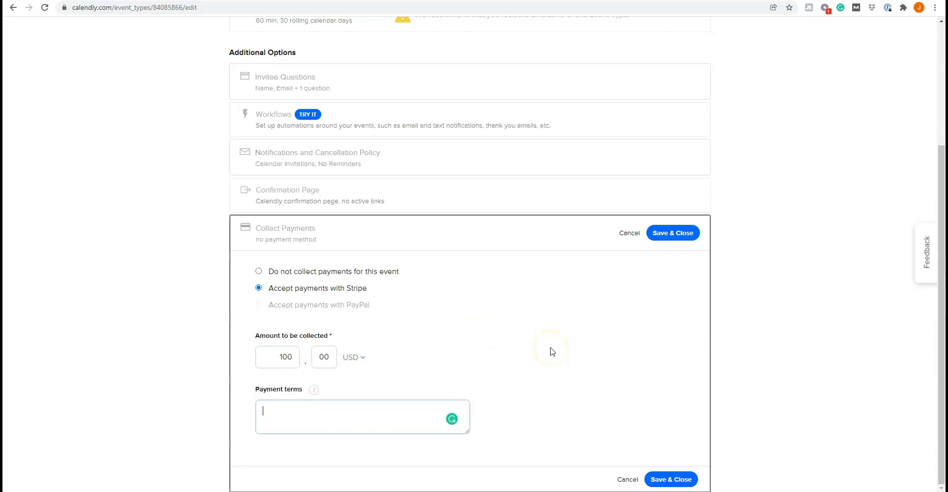
{"action": "left_click", "coordinate": [314, 389]}
{"action": "left_click", "coordinate": [315, 390]}
{"action": "left_click", "coordinate": [314, 390]}
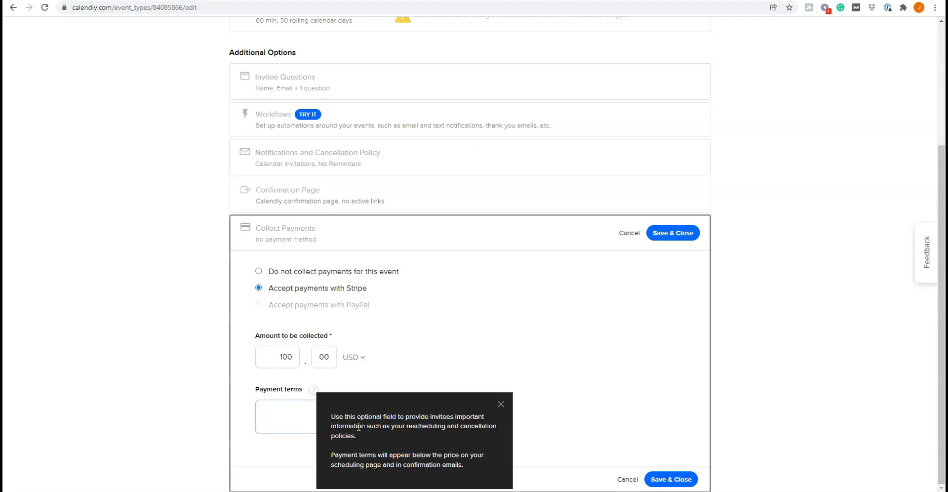
{"action": "left_click", "coordinate": [418, 427]}
{"action": "left_click", "coordinate": [500, 404]}
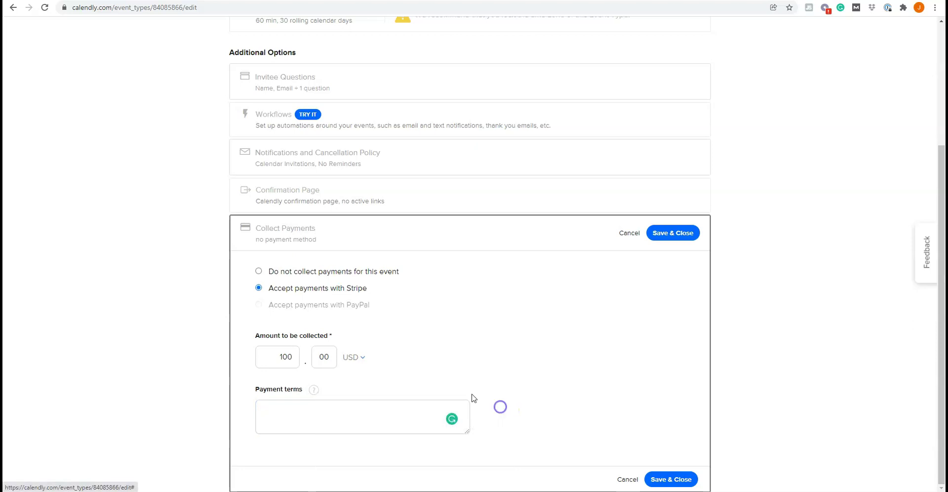
{"action": "left_click", "coordinate": [664, 479]}
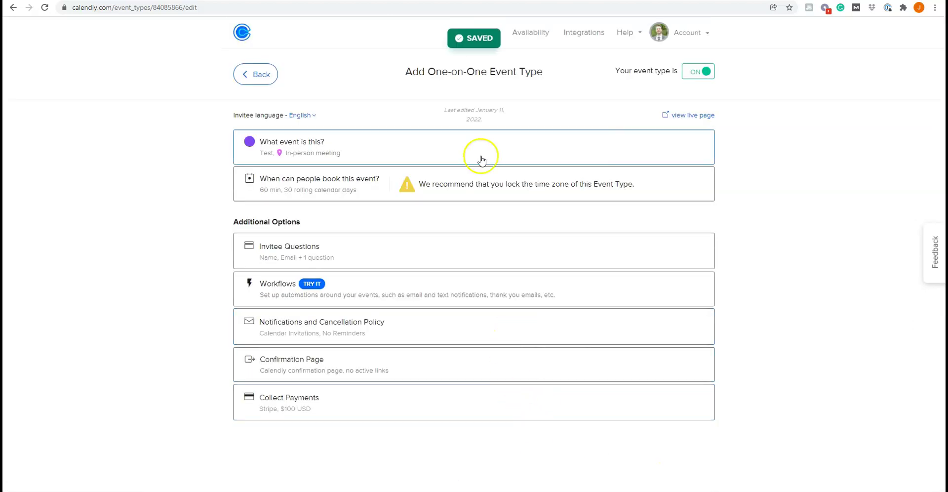
- View the event type's live booking page and highlight its shareable web address
{"action": "left_click", "coordinate": [682, 116]}
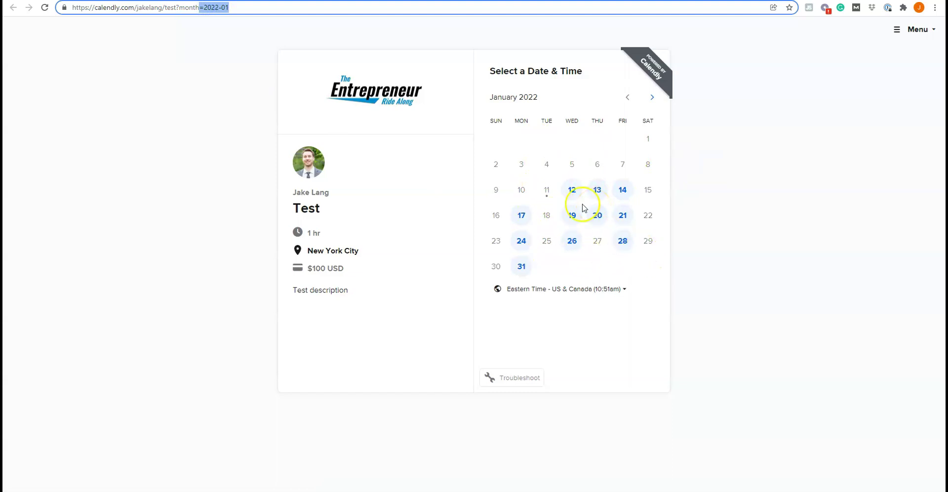
{"action": "left_click", "coordinate": [254, 9]}
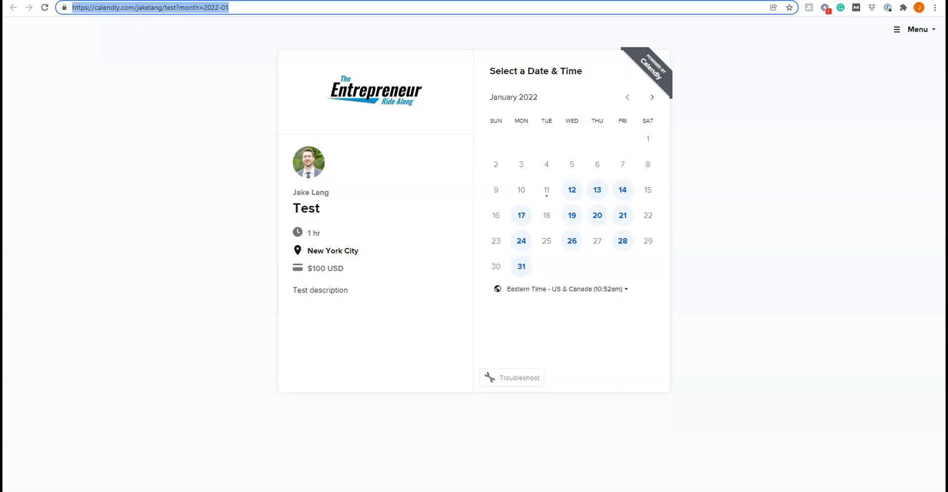
{"action": "left_click", "coordinate": [191, 5]}
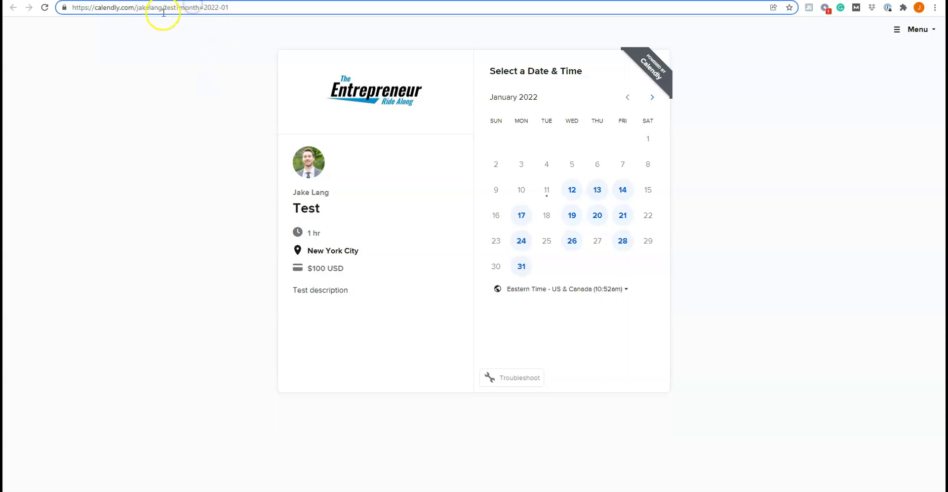
{"action": "left_click_drag", "start_coordinate": [164, 11], "coordinate": [219, 6]}
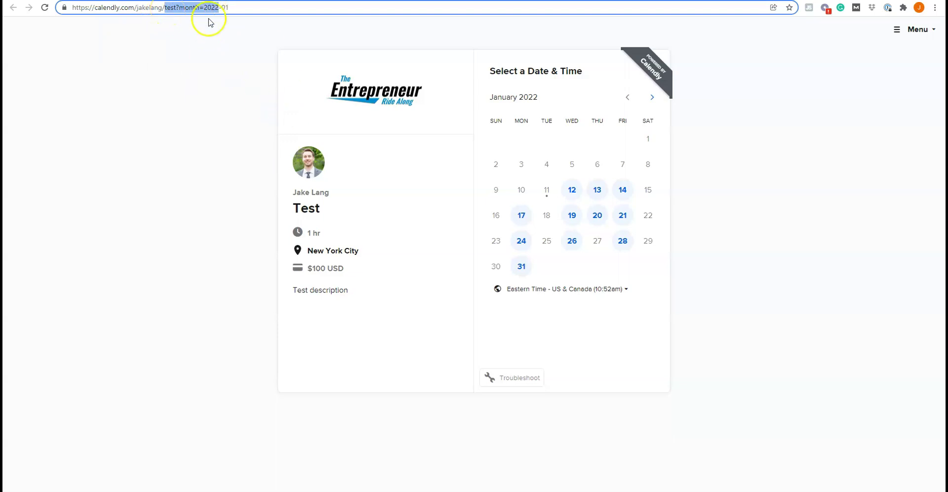
{"action": "triple_click", "coordinate": [144, 8]}
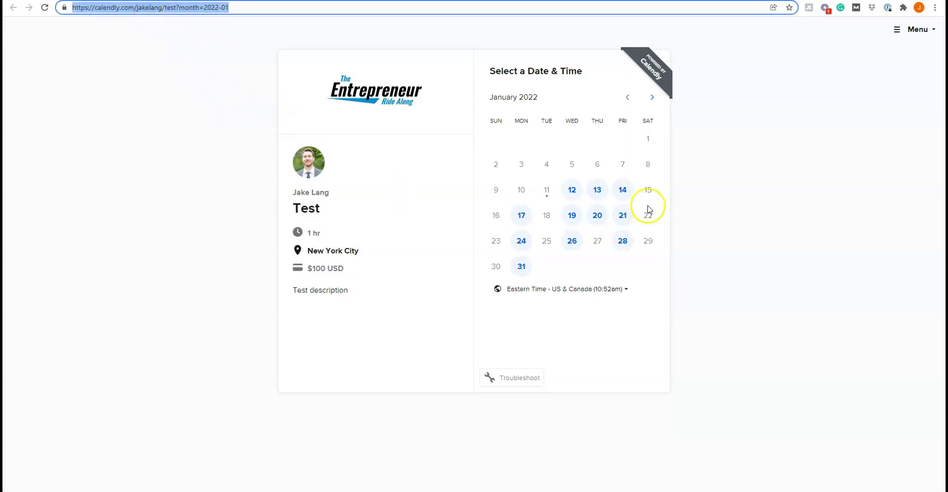
{"action": "left_click", "coordinate": [131, 8]}
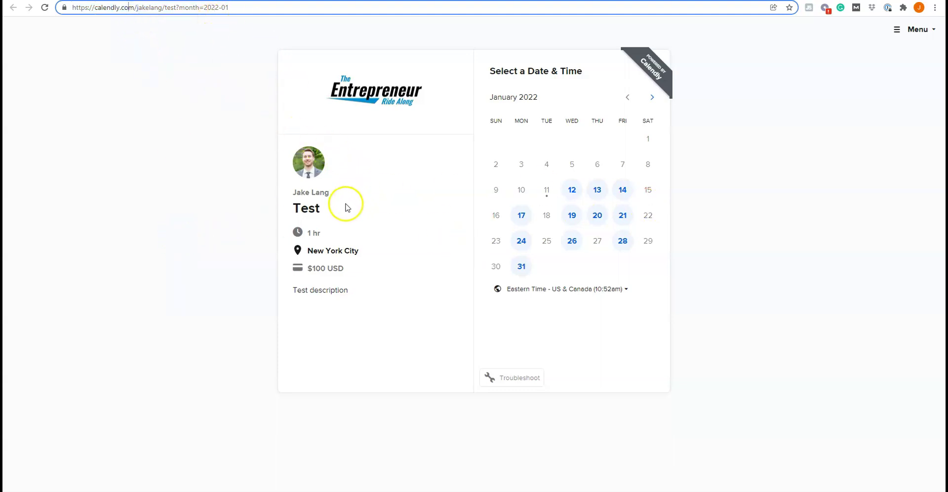
- Review the event name, duration, location and price shown on the booking page
{"action": "left_click_drag", "start_coordinate": [327, 207], "coordinate": [284, 211]}
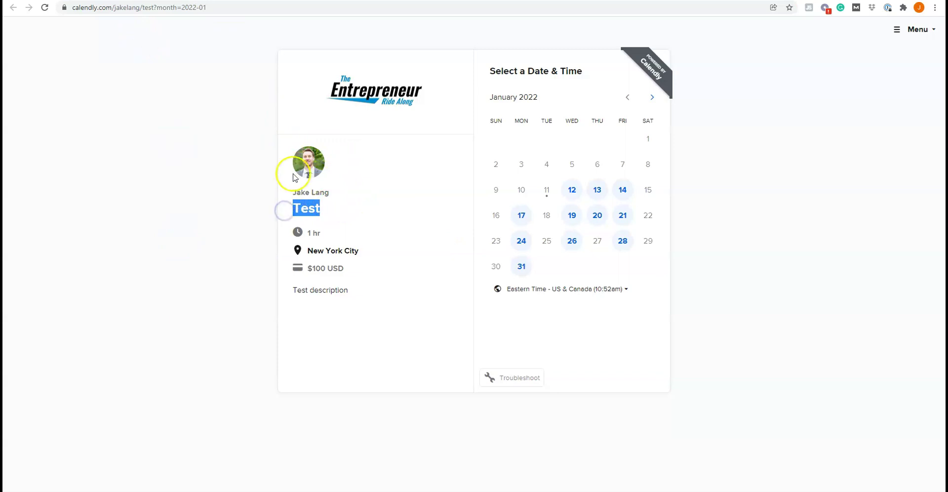
{"action": "left_click", "coordinate": [318, 216]}
{"action": "left_click_drag", "start_coordinate": [317, 215], "coordinate": [289, 211]}
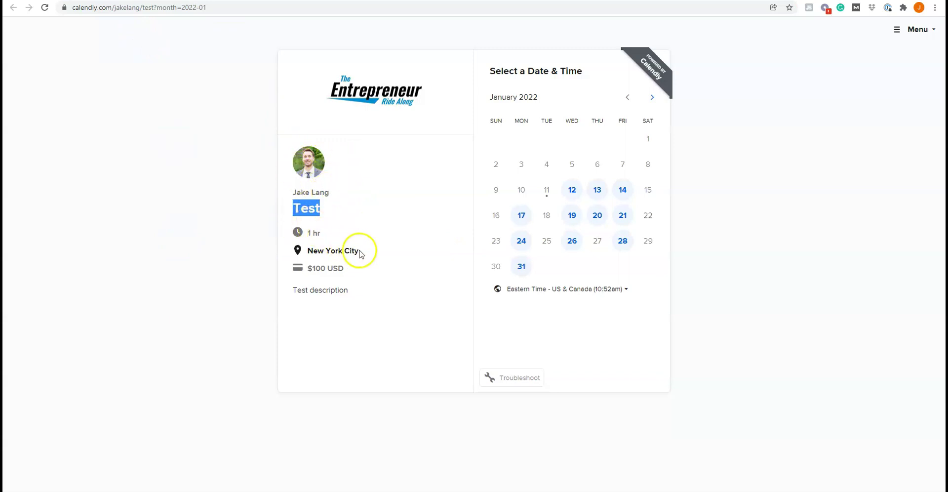
{"action": "left_click_drag", "start_coordinate": [359, 250], "coordinate": [298, 232]}
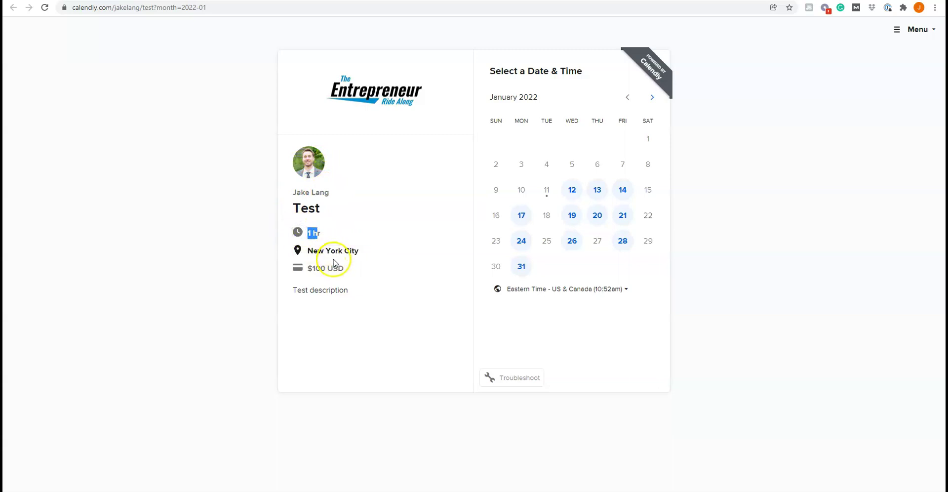
{"action": "double_click", "coordinate": [316, 268]}
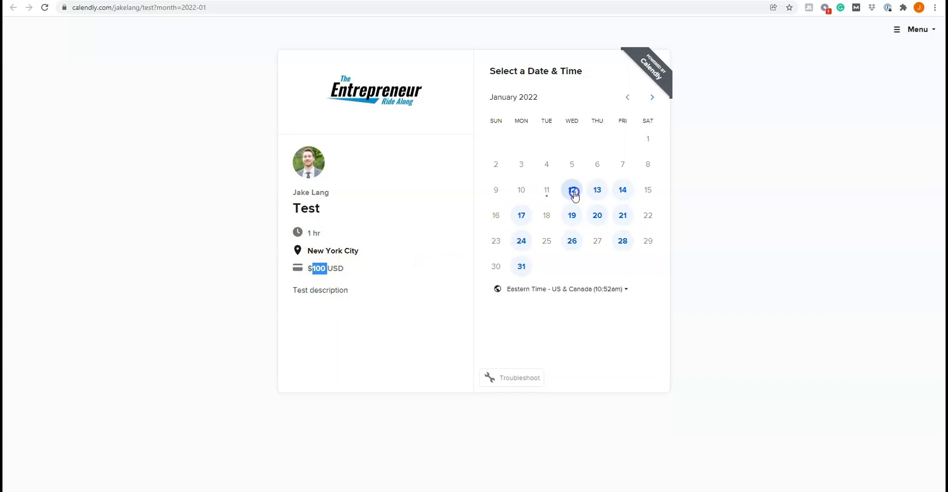
- Check the available time slots for several January 2022 dates, including the 12th, 13th, 14th, 19th, 20th, 21st and 26th
{"action": "left_click", "coordinate": [571, 193]}
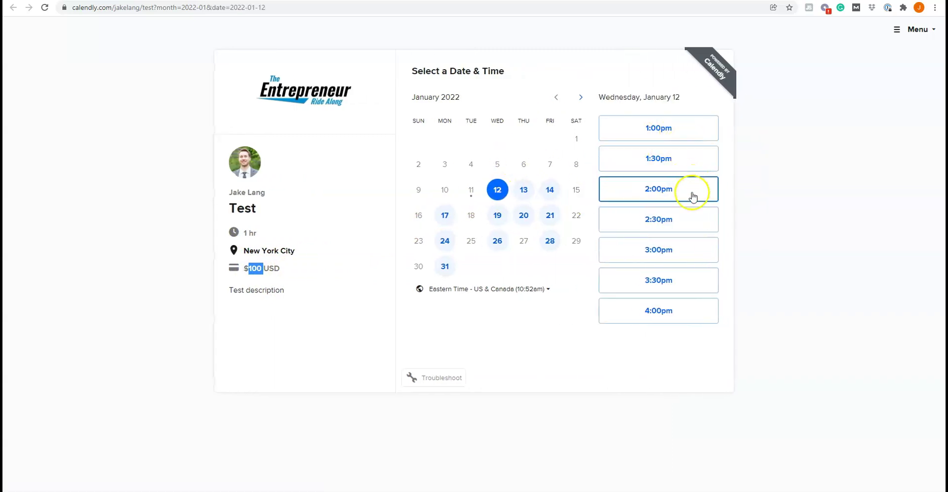
{"action": "left_click", "coordinate": [525, 188]}
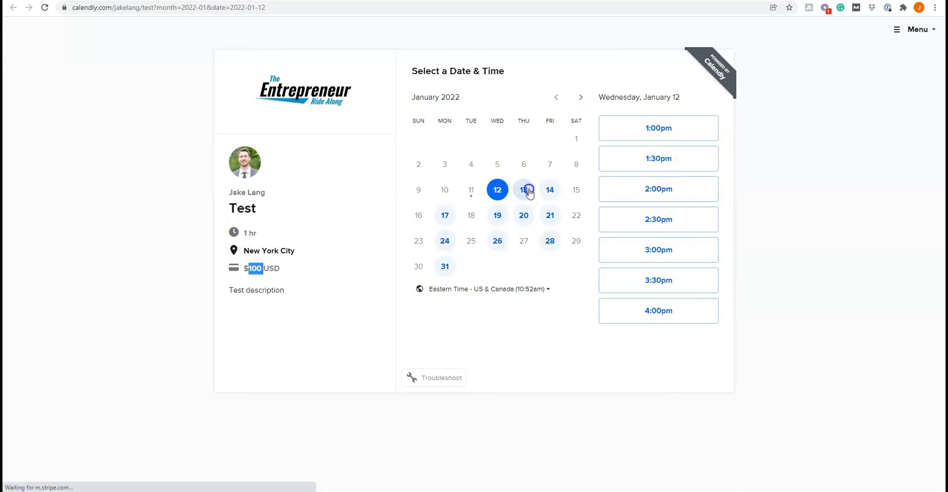
{"action": "left_click", "coordinate": [554, 190]}
{"action": "left_click", "coordinate": [550, 215]}
{"action": "left_click", "coordinate": [523, 215]}
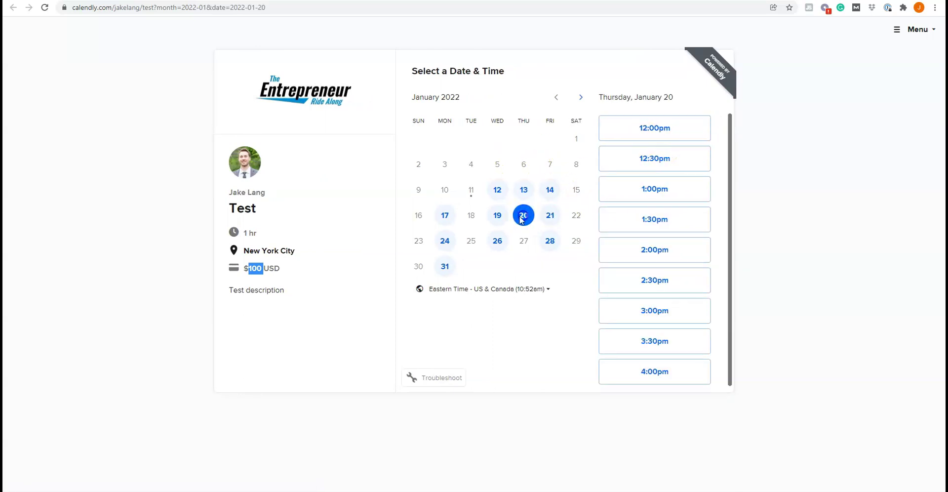
{"action": "left_click", "coordinate": [497, 215]}
{"action": "left_click", "coordinate": [497, 241]}
- Choose the 1:00pm slot on Wednesday, January 12 and continue to the invitee details
{"action": "left_click", "coordinate": [498, 189]}
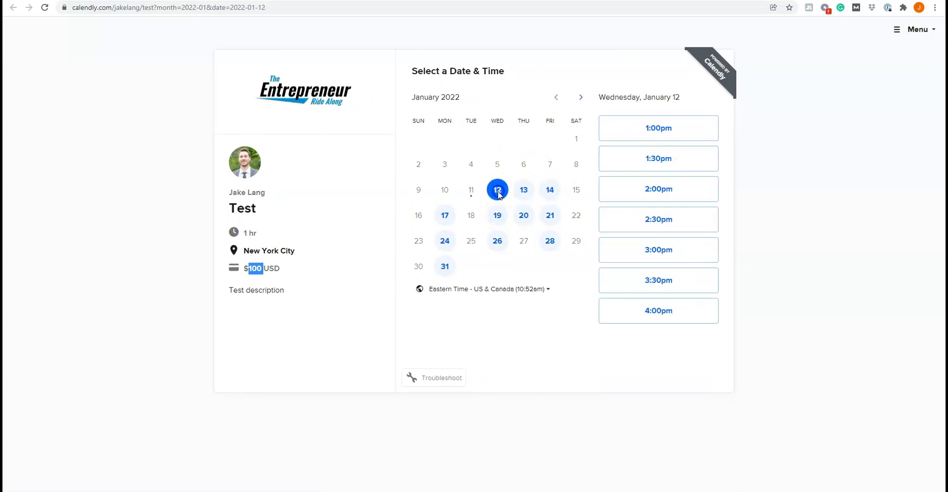
{"action": "left_click", "coordinate": [696, 131]}
{"action": "left_click", "coordinate": [699, 132]}
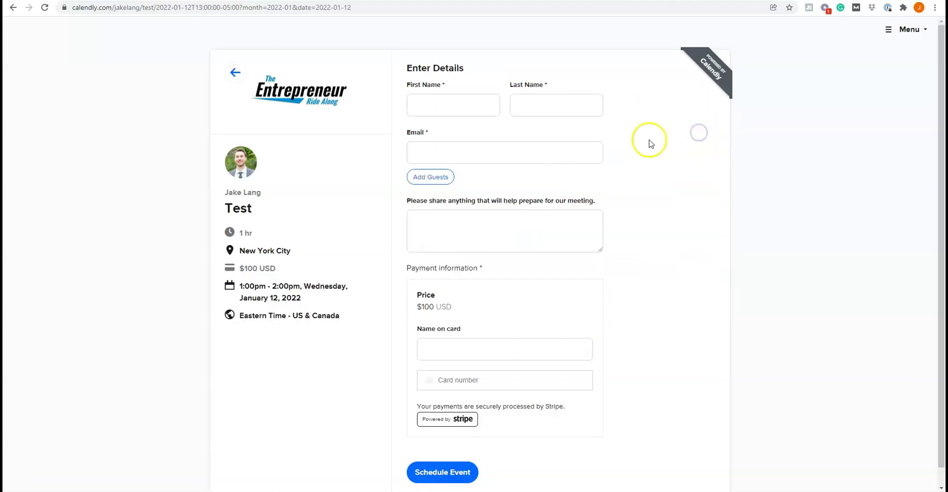
- Fill in the invitee's first name, last name and e-mail with test entries, and dismiss the password manager suggestion
{"action": "left_click", "coordinate": [447, 107]}
{"action": "type", "text": "Test"}
{"action": "key", "text": "Tab"}
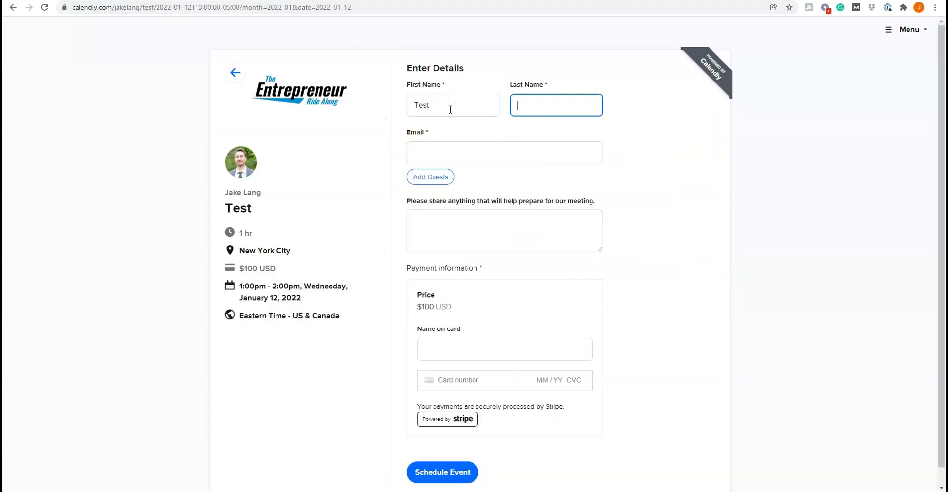
{"action": "type", "text": "Test"}
{"action": "key", "text": "Tab"}
{"action": "type", "text": "test"}
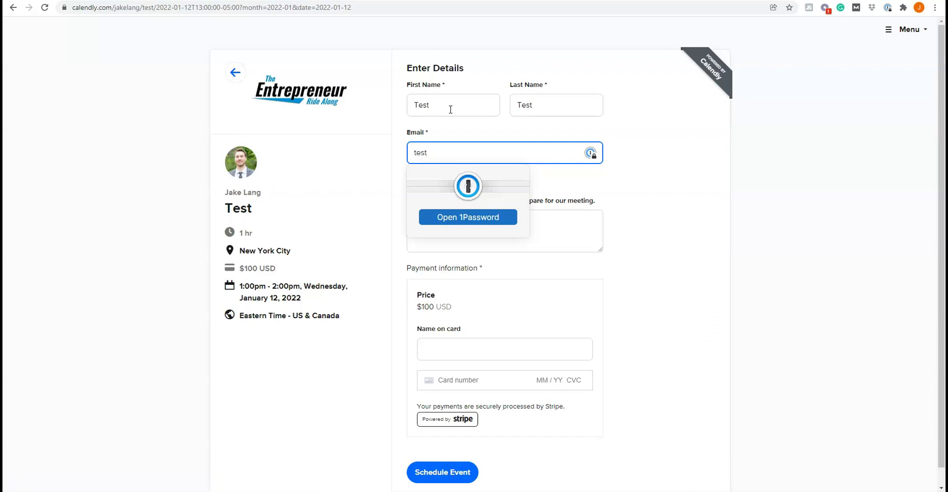
{"action": "type", "text": "@gmail.com"}
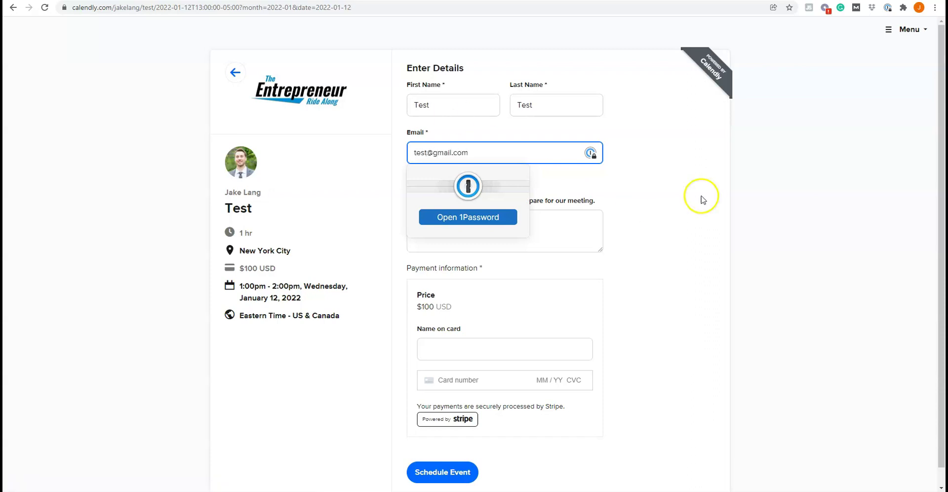
{"action": "left_click", "coordinate": [701, 196]}
- Answer the meeting preparation question with "test"
{"action": "left_click", "coordinate": [521, 216]}
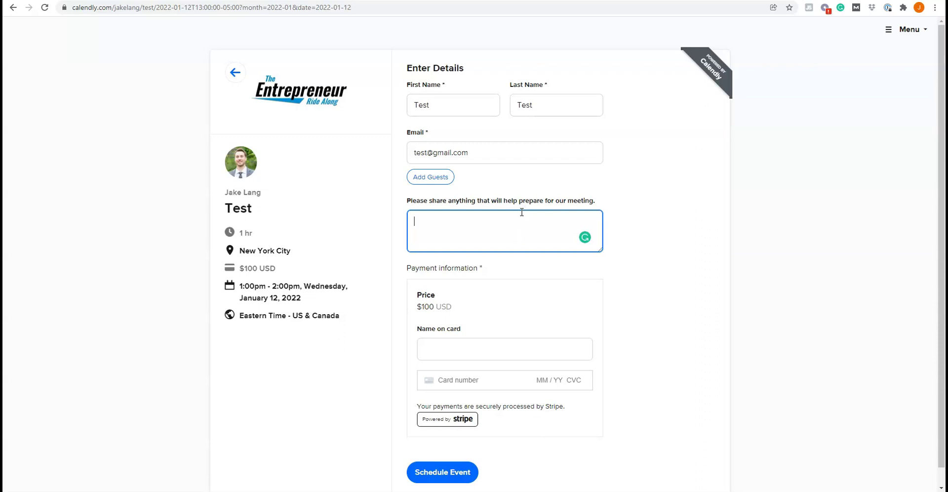
{"action": "scroll", "coordinate": [540, 276], "scroll_direction": "down", "scroll_amount": 1}
{"action": "left_click", "coordinate": [478, 328]}
{"action": "left_click", "coordinate": [461, 214]}
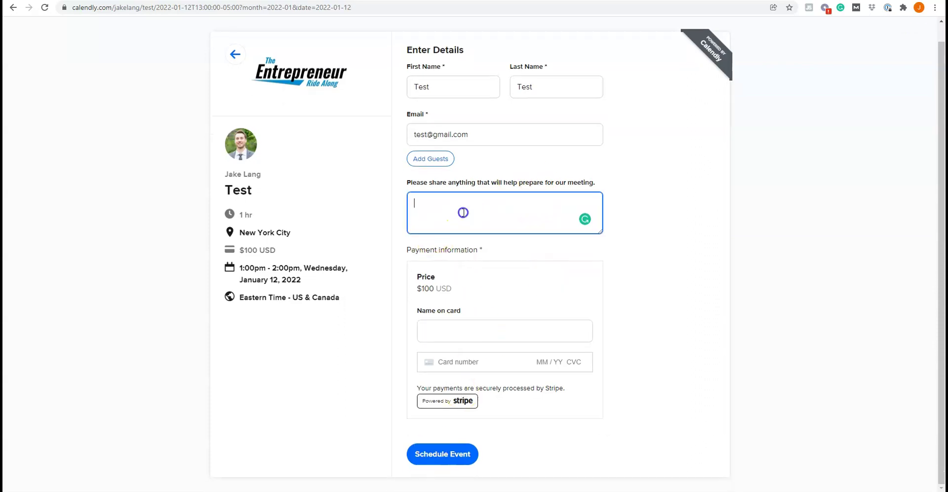
{"action": "type", "text": "test"}
{"action": "left_click", "coordinate": [706, 241]}
- Examine the card payment fields and the option to schedule the event, leaving the card details empty
{"action": "left_click", "coordinate": [475, 327]}
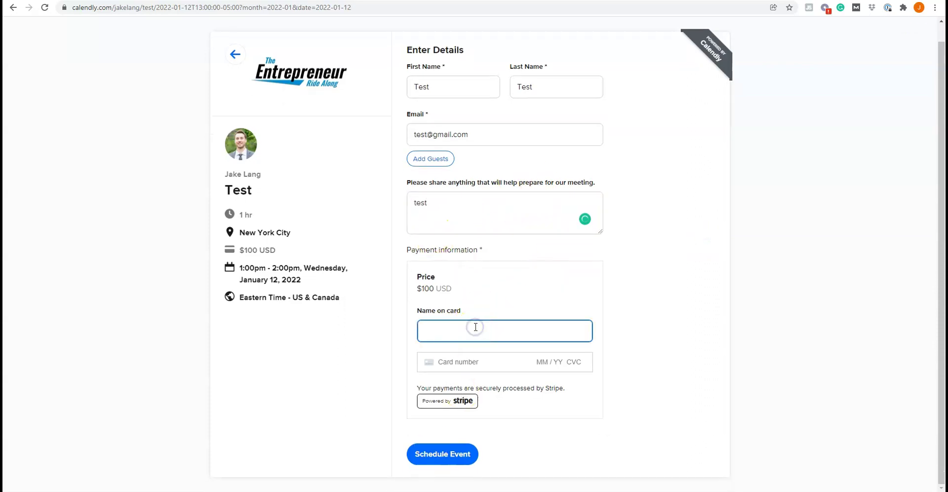
{"action": "left_click", "coordinate": [477, 326]}
{"action": "left_click", "coordinate": [449, 456]}
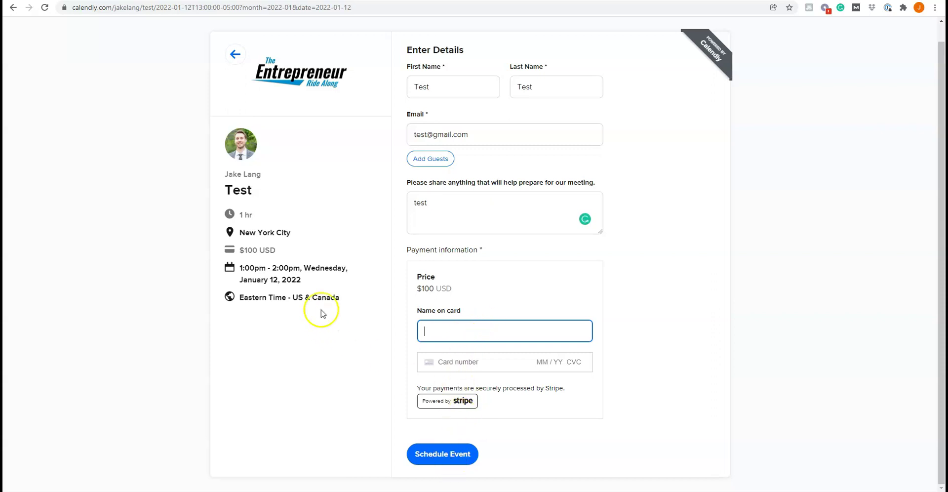